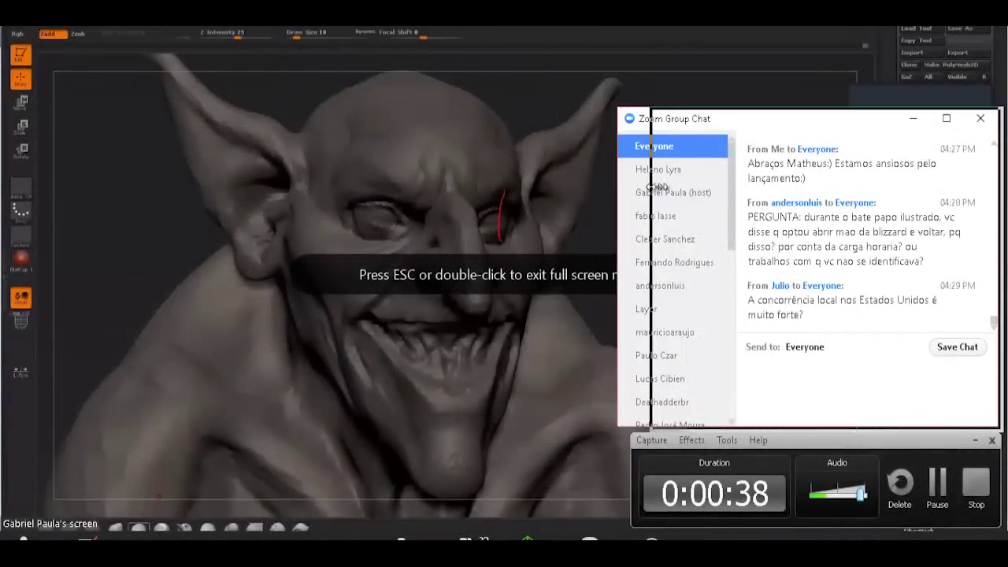
# - Narrow the Zoom group chat window and move it below the participant video thumbnails
pyautogui.moveTo(622, 186); pyautogui.dragTo(682, 189)
pyautogui.click(783, 382)
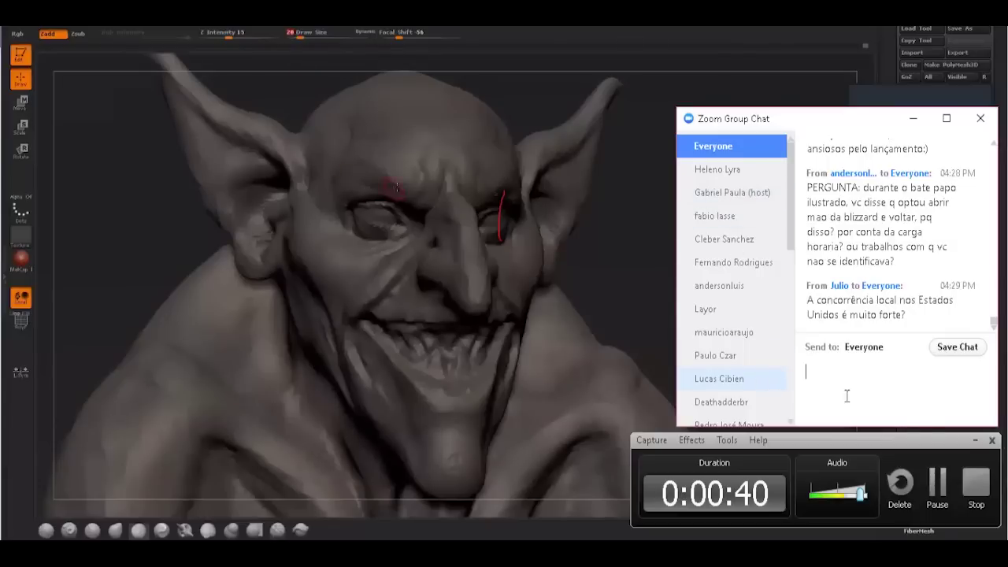
pyautogui.click(973, 440)
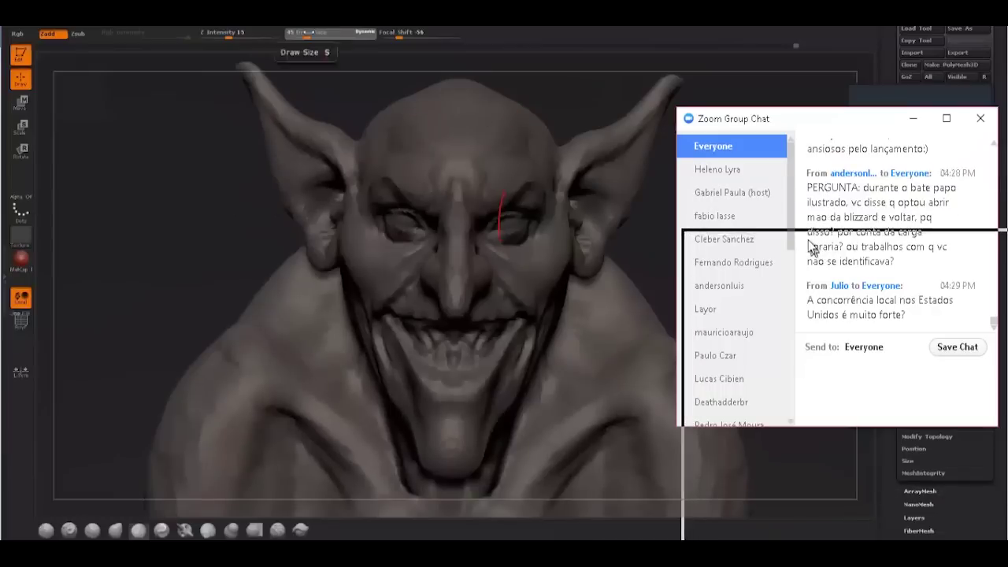
pyautogui.moveTo(800, 241); pyautogui.dragTo(802, 306)
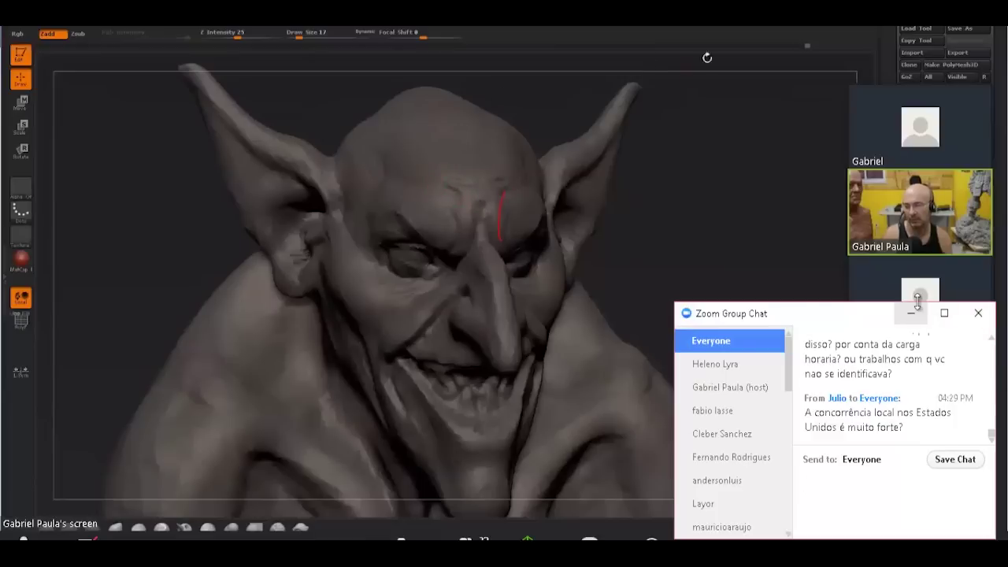
# - Make the group chat window taller and wider, then scroll through the conversation
pyautogui.moveTo(890, 301); pyautogui.dragTo(883, 262)
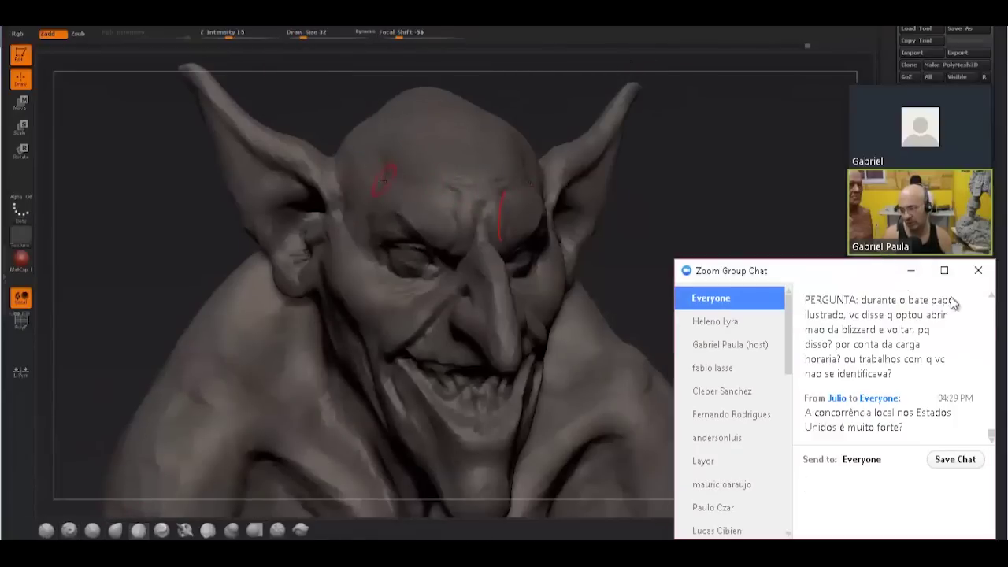
pyautogui.moveTo(997, 319); pyautogui.dragTo(1007, 319)
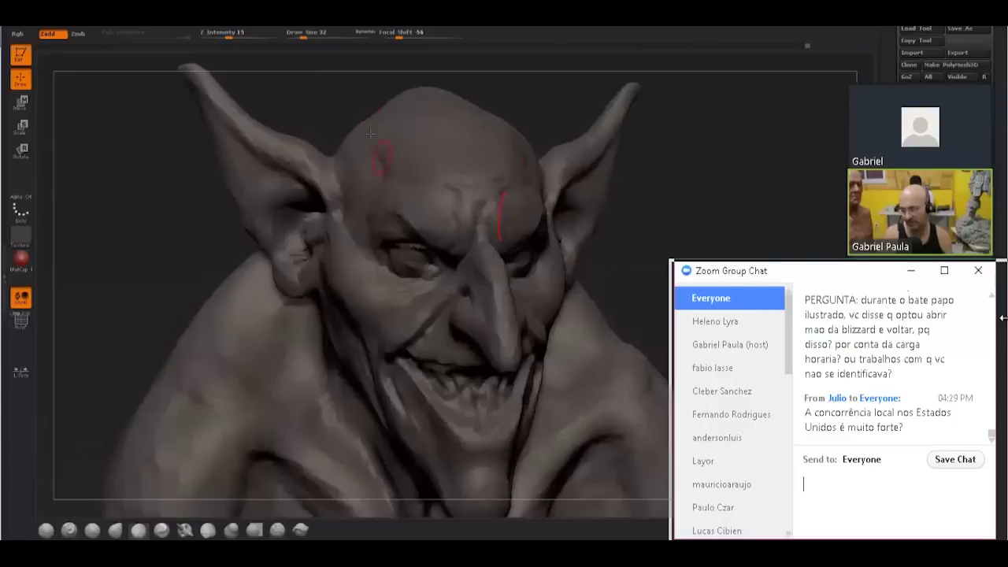
pyautogui.click(821, 536)
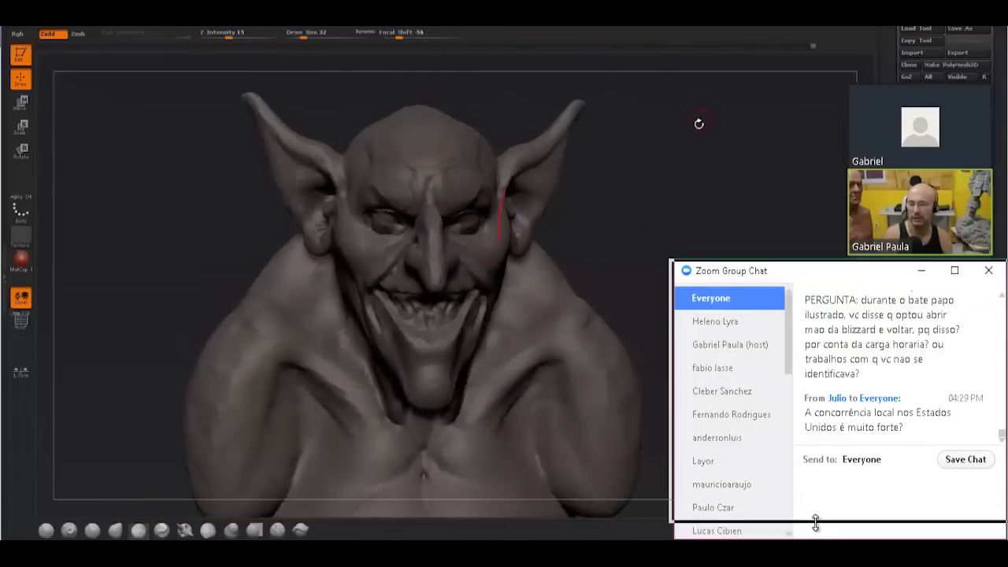
pyautogui.scroll(3, 995, 418)
pyautogui.scroll(2, 996, 415)
pyautogui.scroll(2, 1000, 410)
pyautogui.scroll(-5, 1001, 407)
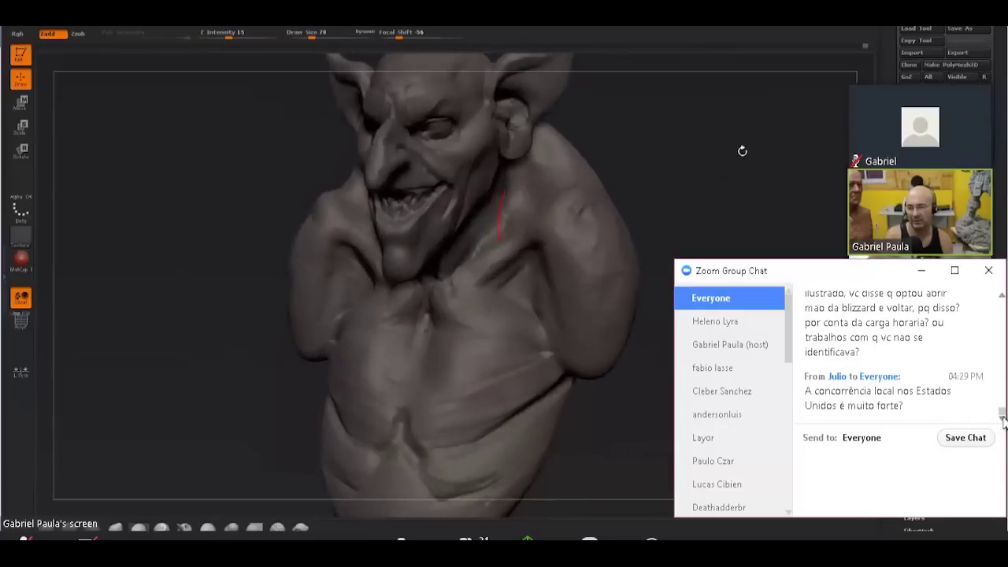
pyautogui.scroll(1, 998, 315)
pyautogui.scroll(2, 1002, 303)
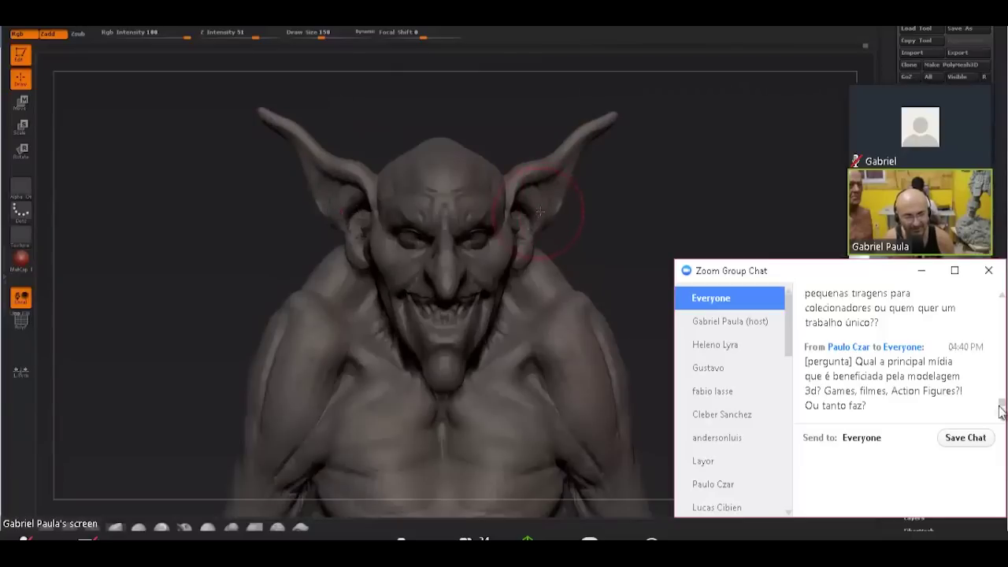
# - Scroll the chat to the question about specializing versus being a more complete artist
pyautogui.moveTo(1002, 409); pyautogui.dragTo(1003, 423)
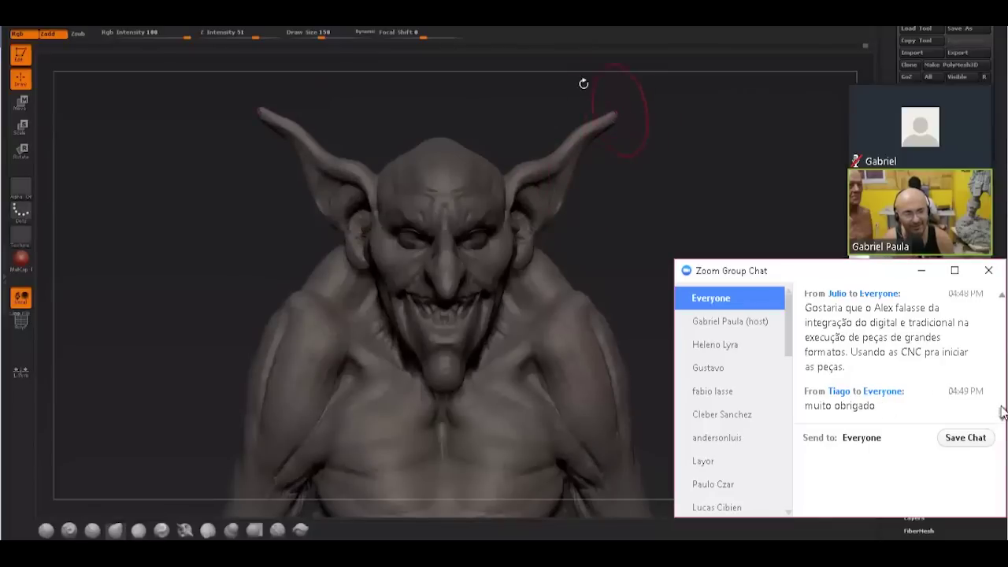
pyautogui.scroll(3, 1002, 411)
pyautogui.scroll(2, 1002, 414)
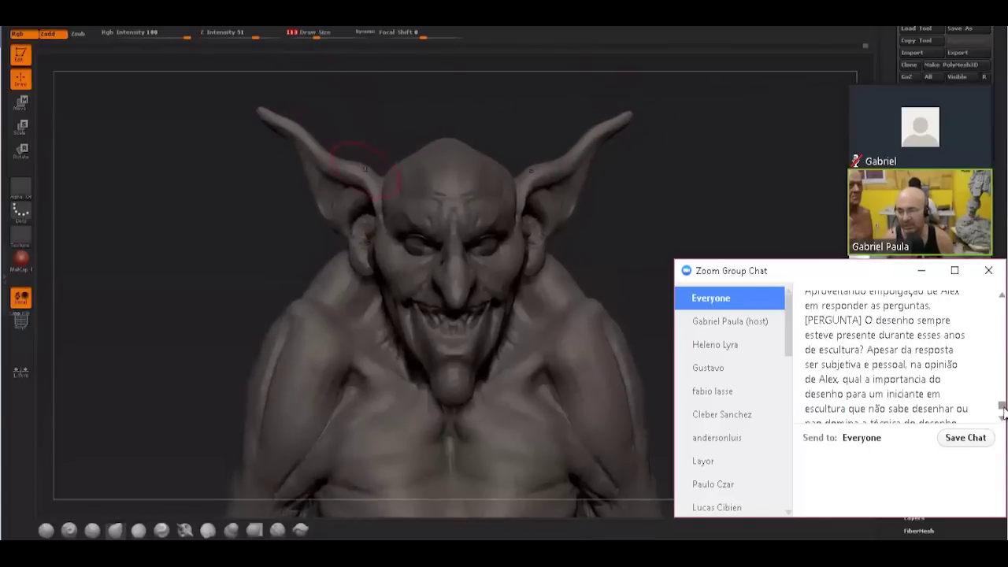
pyautogui.scroll(1, 1002, 411)
pyautogui.scroll(1, 1002, 411)
pyautogui.scroll(2, 1003, 411)
pyautogui.scroll(2, 1002, 404)
pyautogui.scroll(2, 1002, 403)
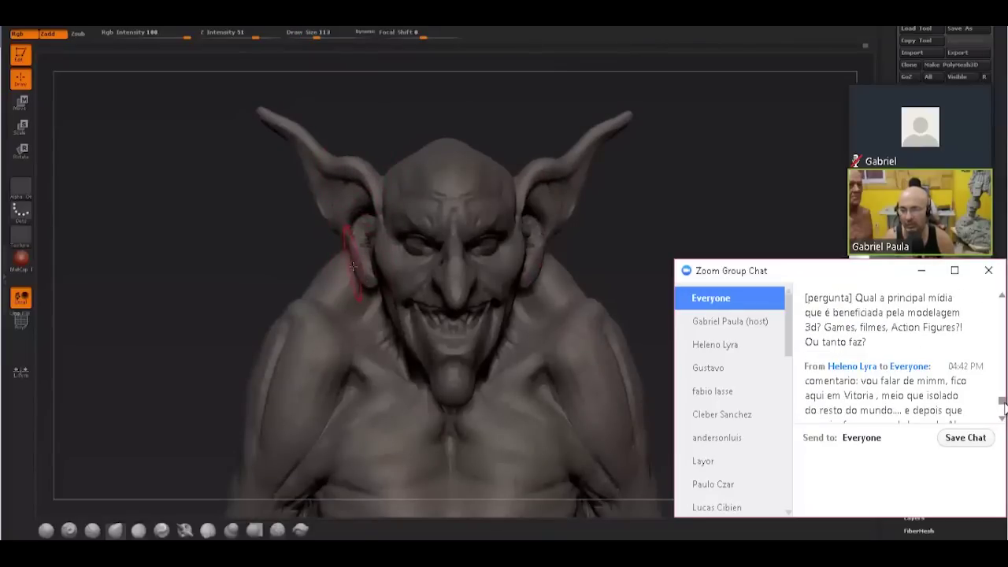
pyautogui.scroll(1, 1003, 403)
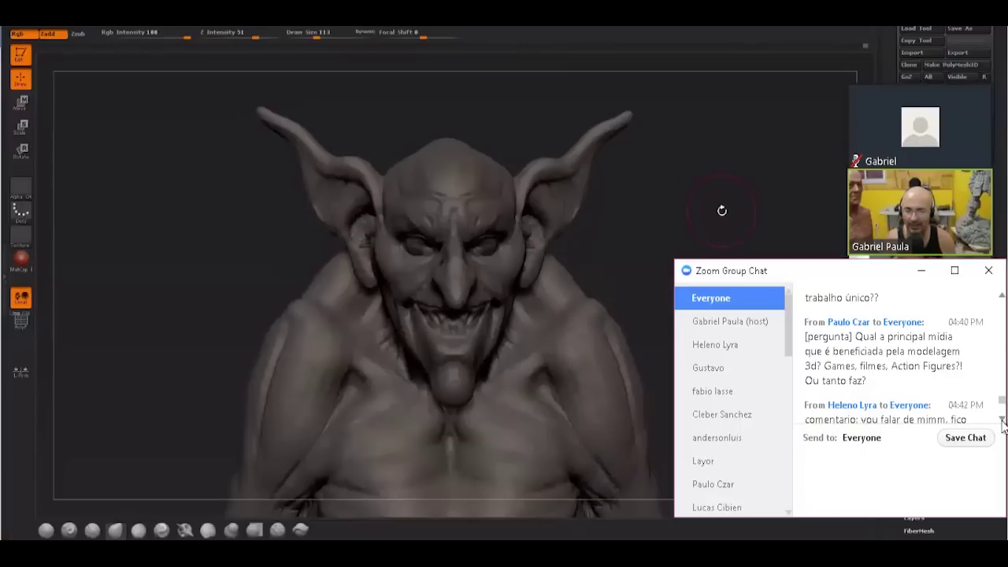
pyautogui.scroll(-1, 1002, 422)
pyautogui.scroll(-2, 1002, 422)
pyautogui.scroll(-1, 1002, 422)
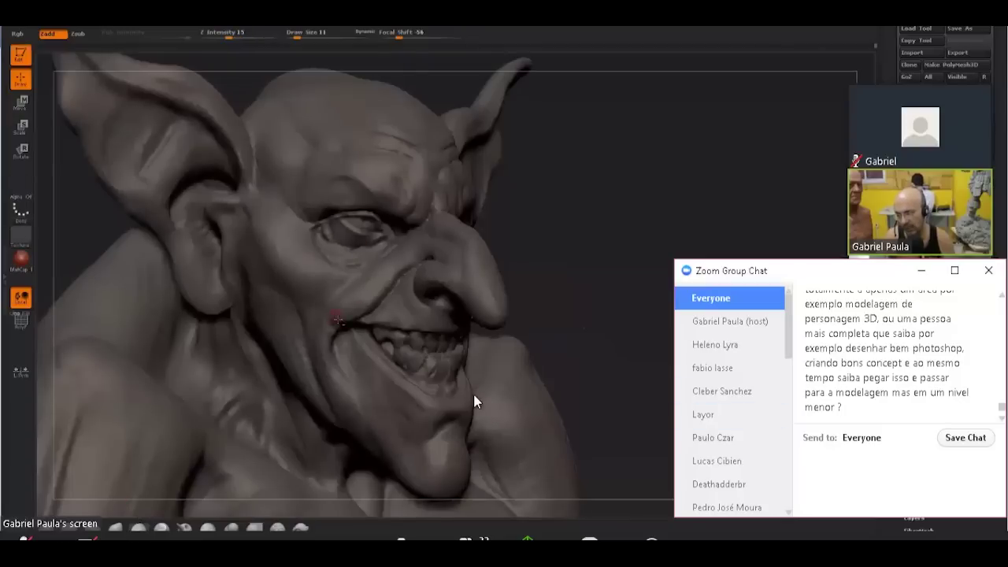
# - Refocus the chat window and scroll down through the recent messages
pyautogui.click(229, 508)
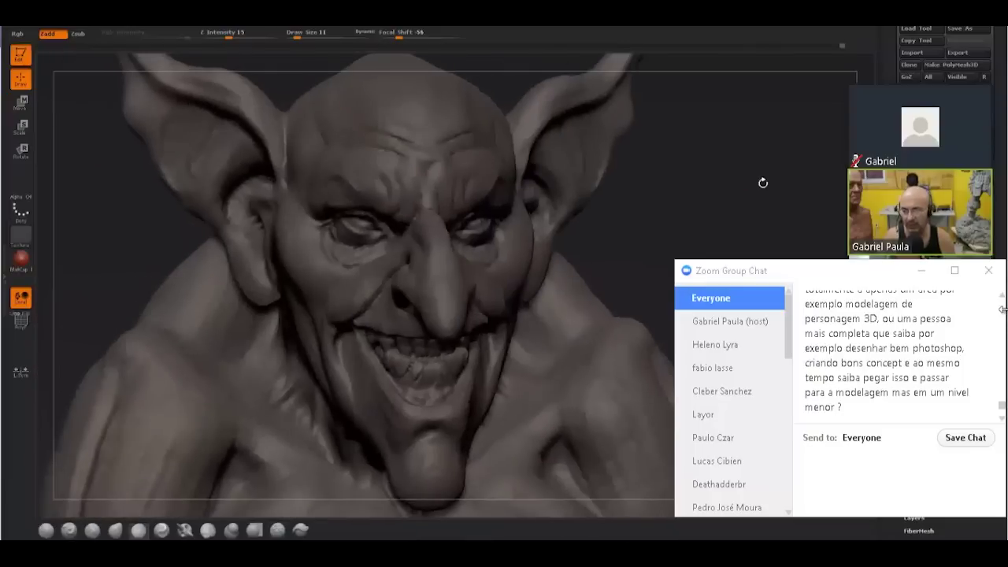
pyautogui.click(1002, 297)
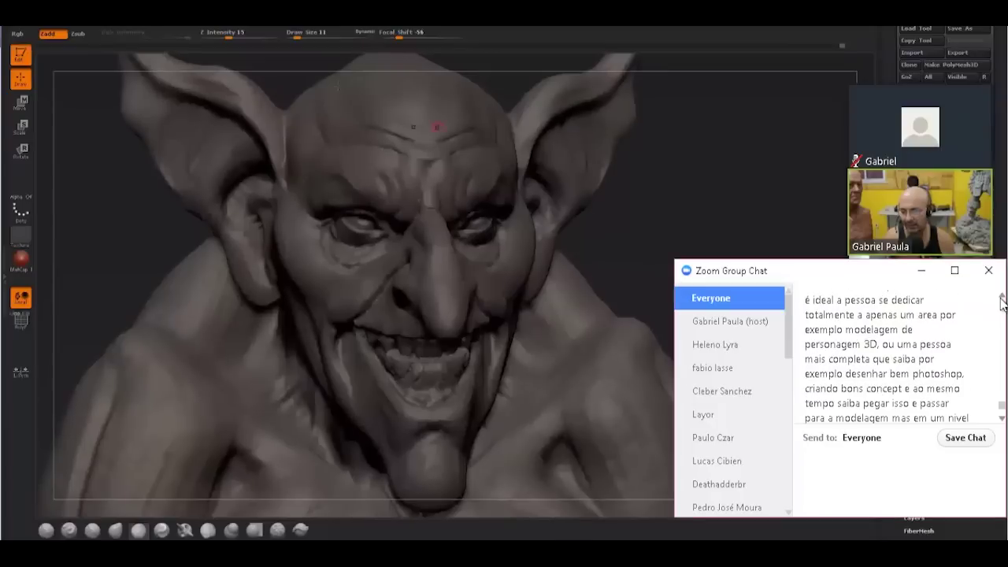
pyautogui.click(1001, 297)
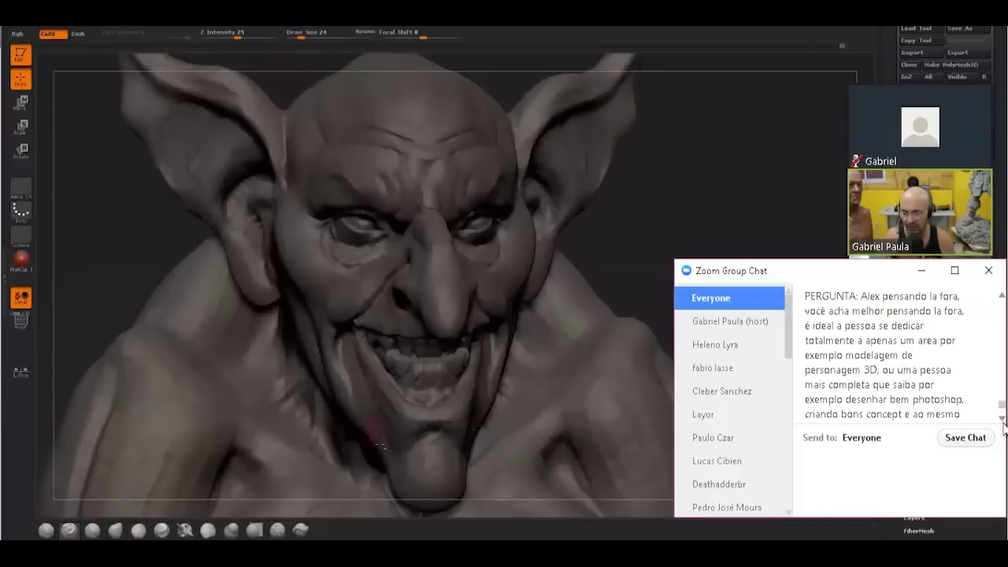
pyautogui.scroll(-1, 1003, 424)
pyautogui.scroll(-1, 1003, 424)
pyautogui.scroll(-1, 1004, 423)
pyautogui.scroll(-1, 1003, 424)
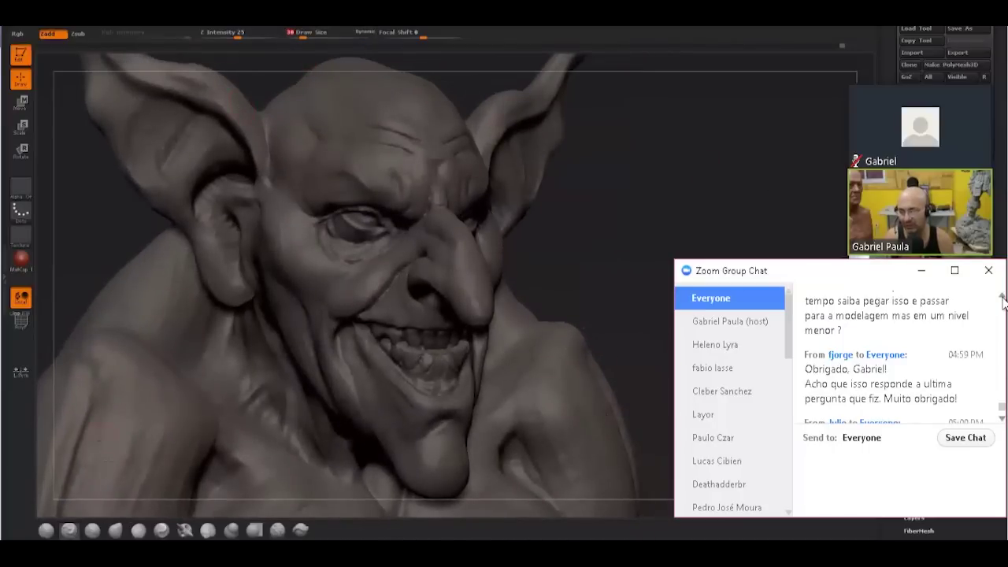
# - Step the chat to the newest essential-brushes question and ready the reply box
pyautogui.click(1002, 299)
pyautogui.click(1002, 300)
pyautogui.click(1002, 300)
pyautogui.click(1002, 299)
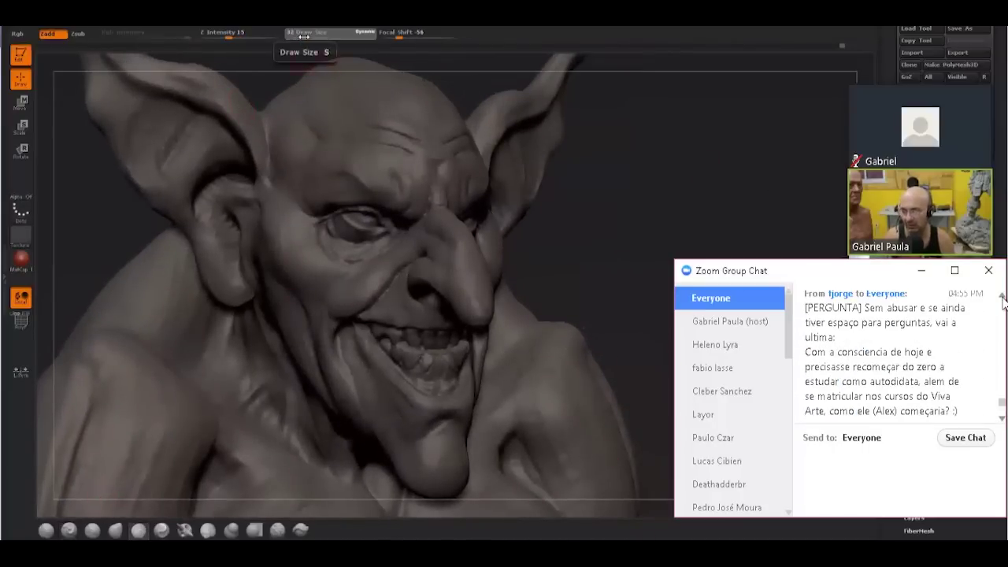
pyautogui.click(1002, 418)
pyautogui.click(1002, 418)
pyautogui.click(1001, 418)
pyautogui.click(1001, 418)
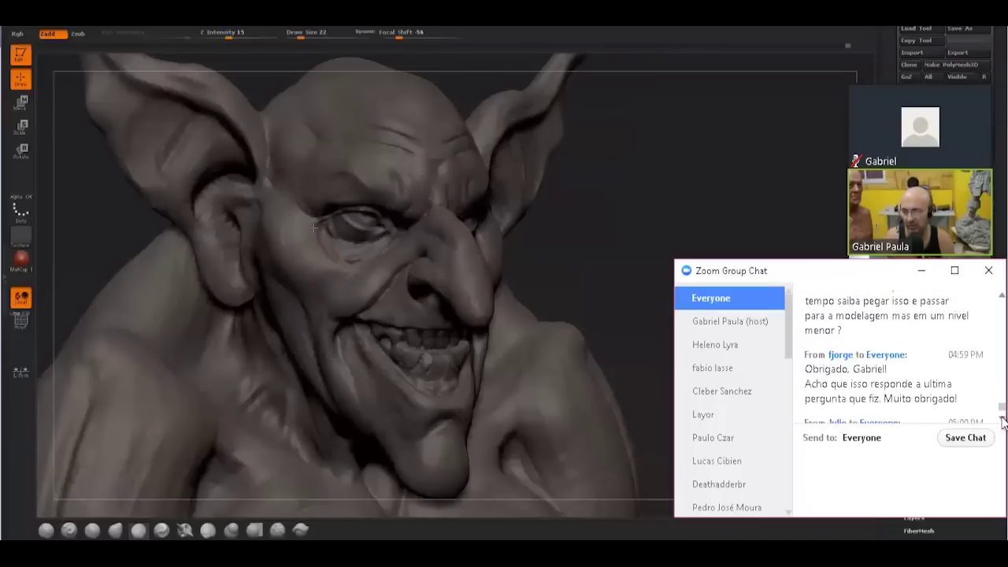
pyautogui.click(1003, 418)
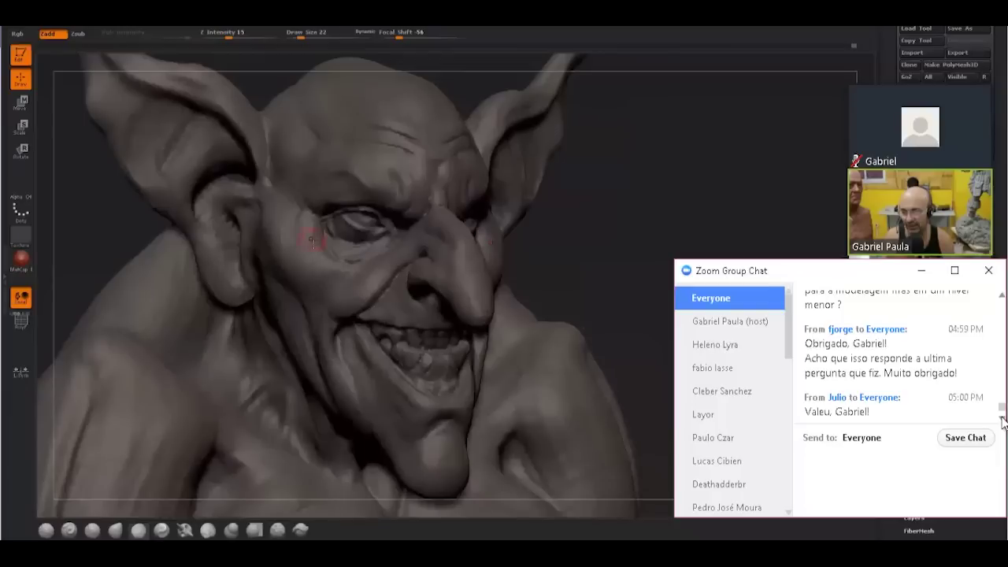
pyautogui.click(1001, 418)
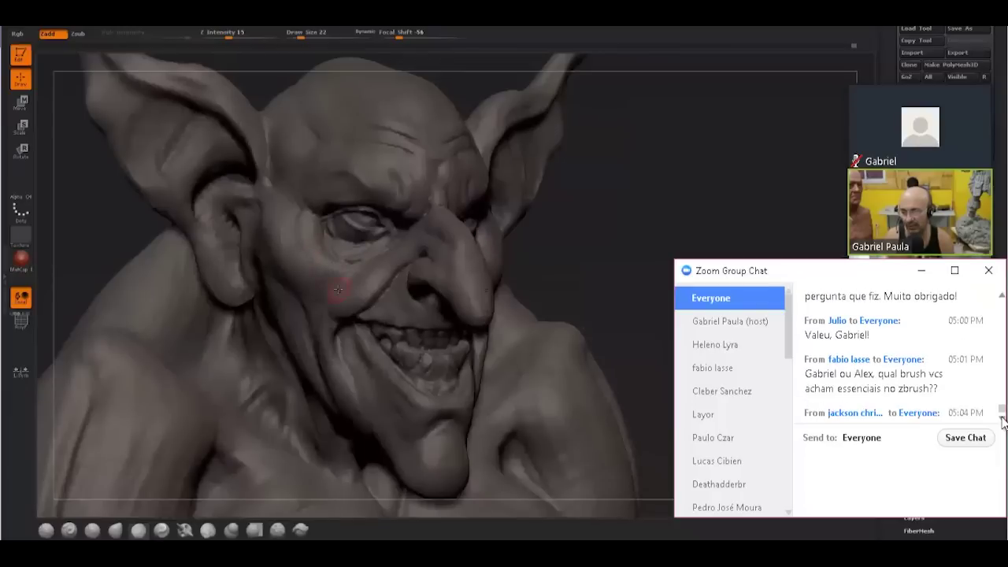
pyautogui.click(1003, 418)
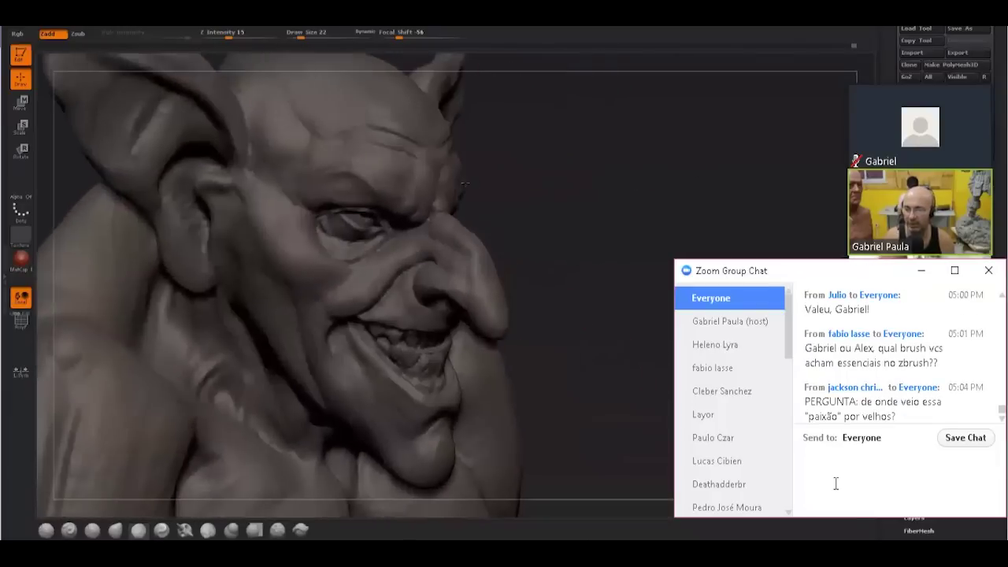
pyautogui.click(822, 477)
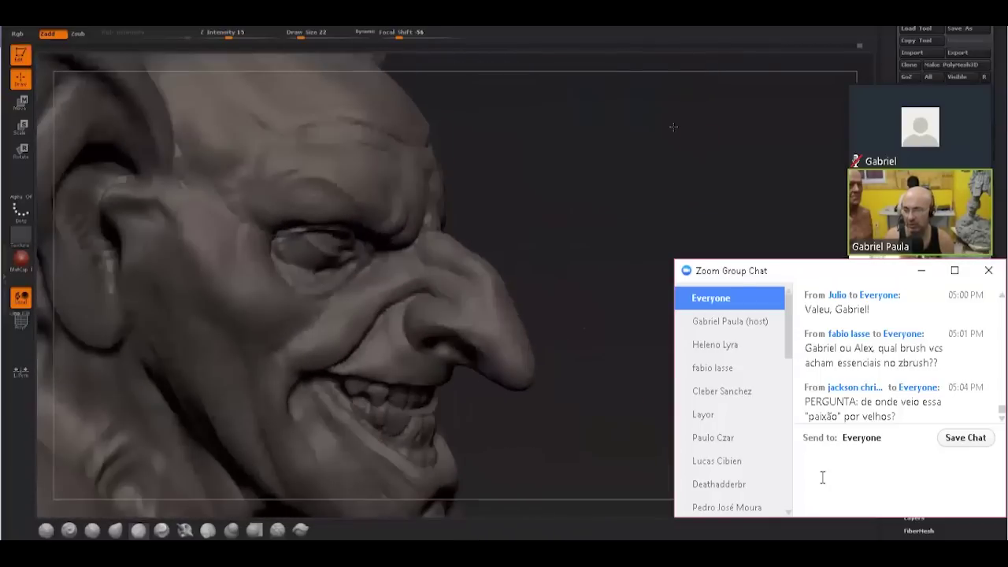
# - Reply to Everyone listing Move, Standard, Claytubes and DamStandard as the most-used brushes
pyautogui.write('Fabio, u')
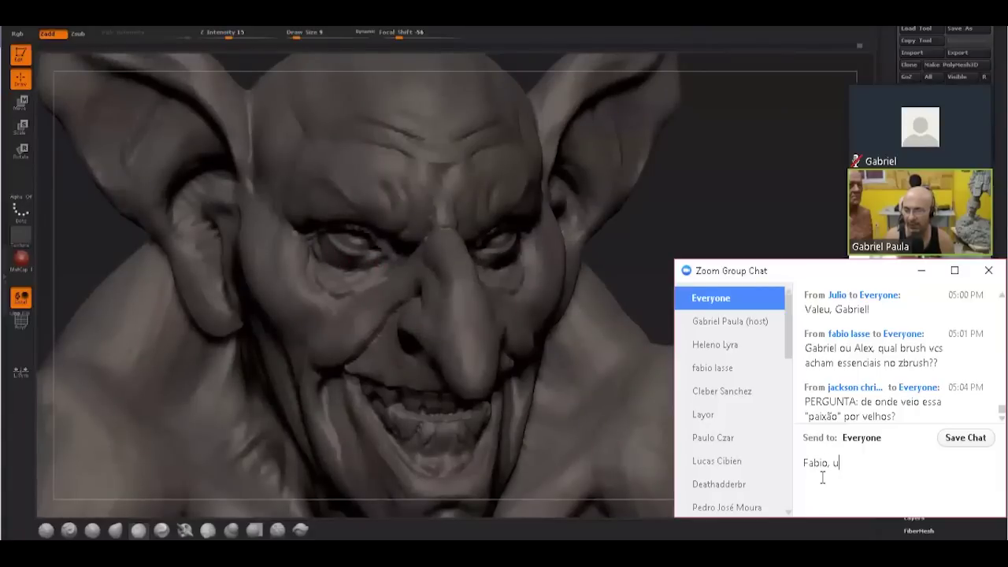
pyautogui.press('BackSpace')
pyautogui.write('O')
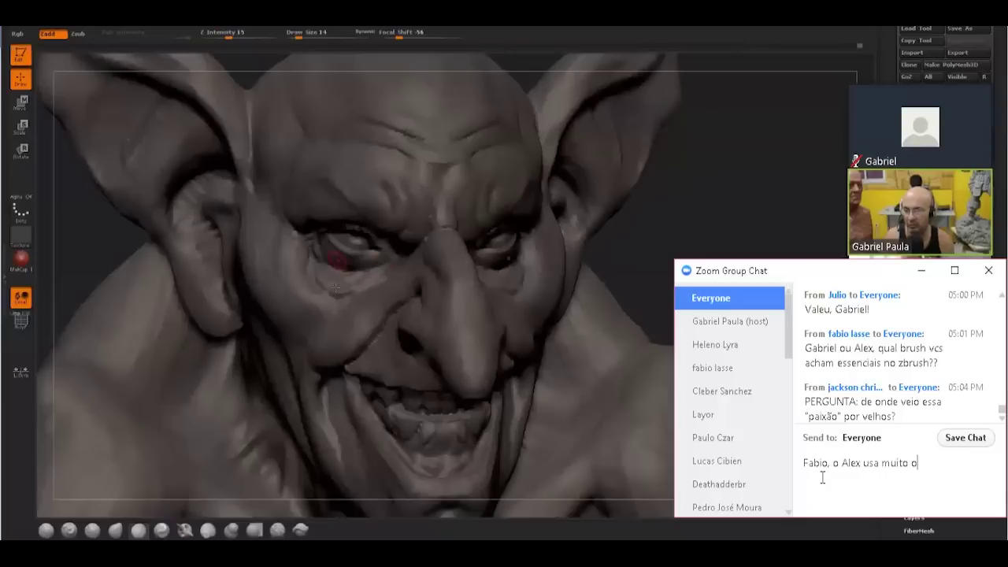
pyautogui.write(' Standar,')
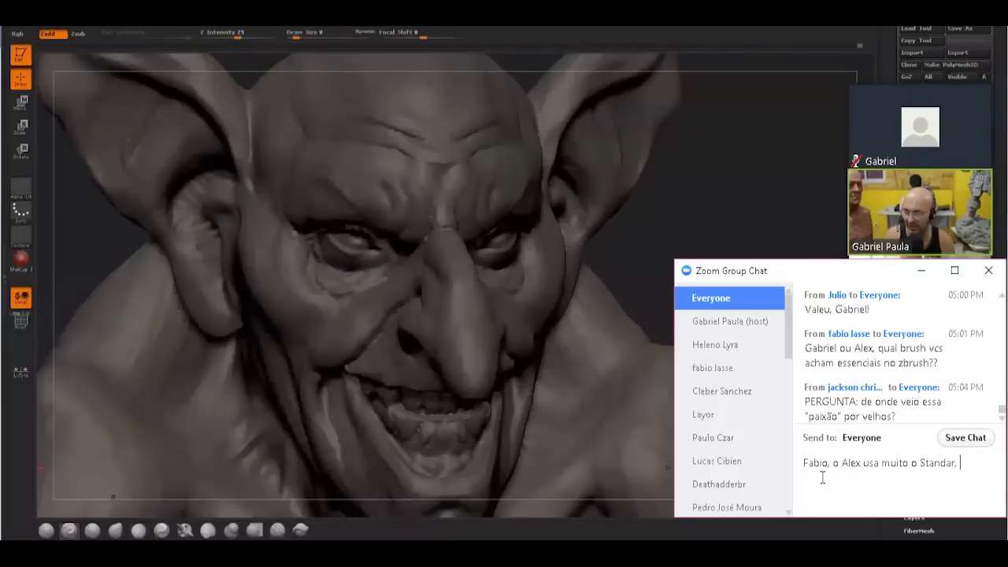
pyautogui.press('BackSpace')
pyautogui.press('BackSpace')
pyautogui.press('BackSpace')
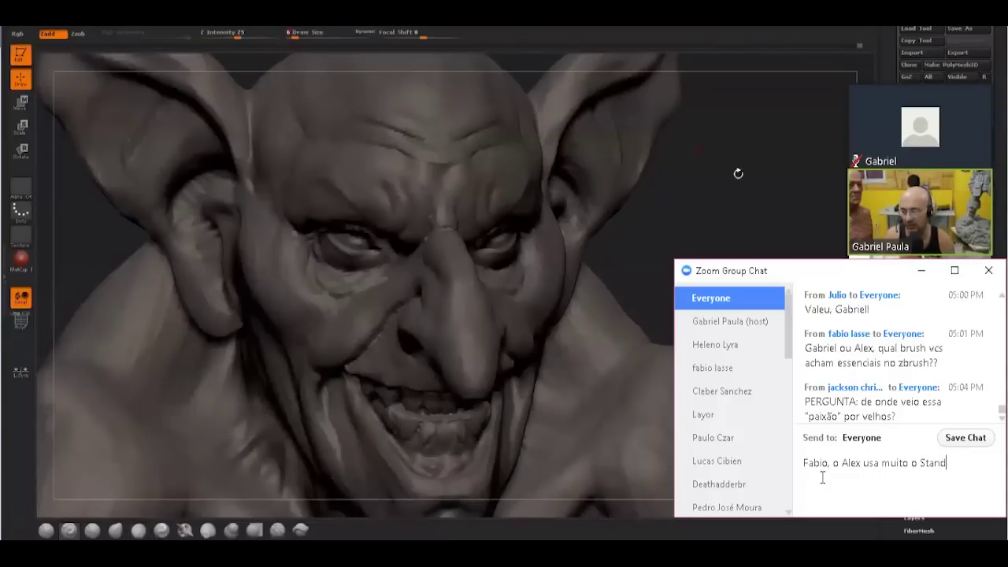
pyautogui.press('BackSpace')
pyautogui.press('BackSpace')
pyautogui.press('BackSpace')
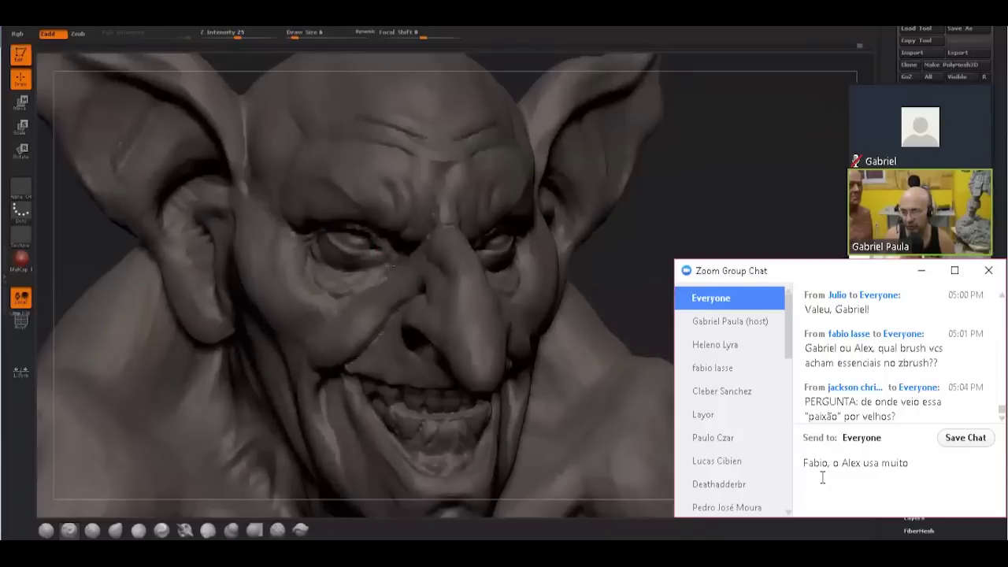
pyautogui.write('Mo')
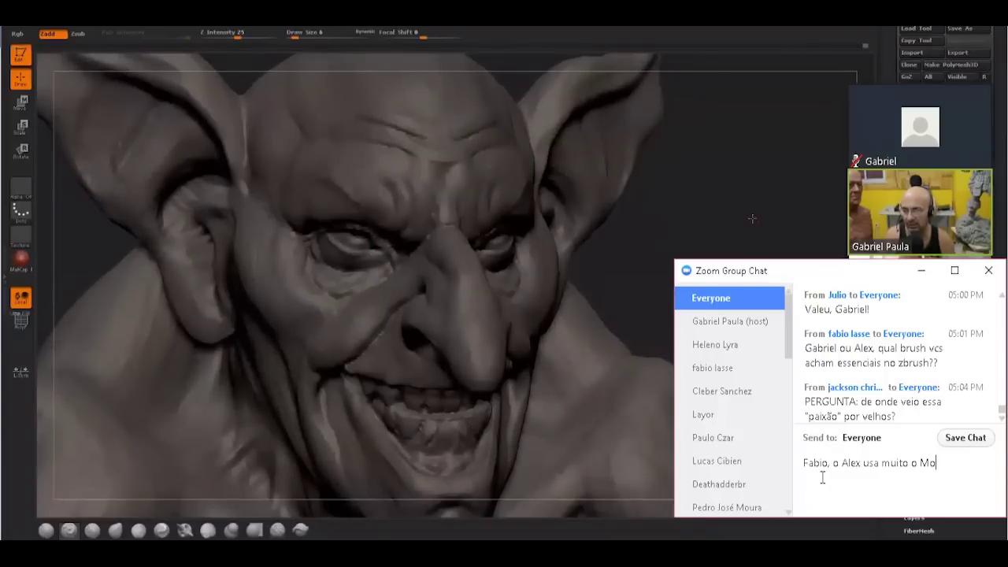
pyautogui.write('ve, S')
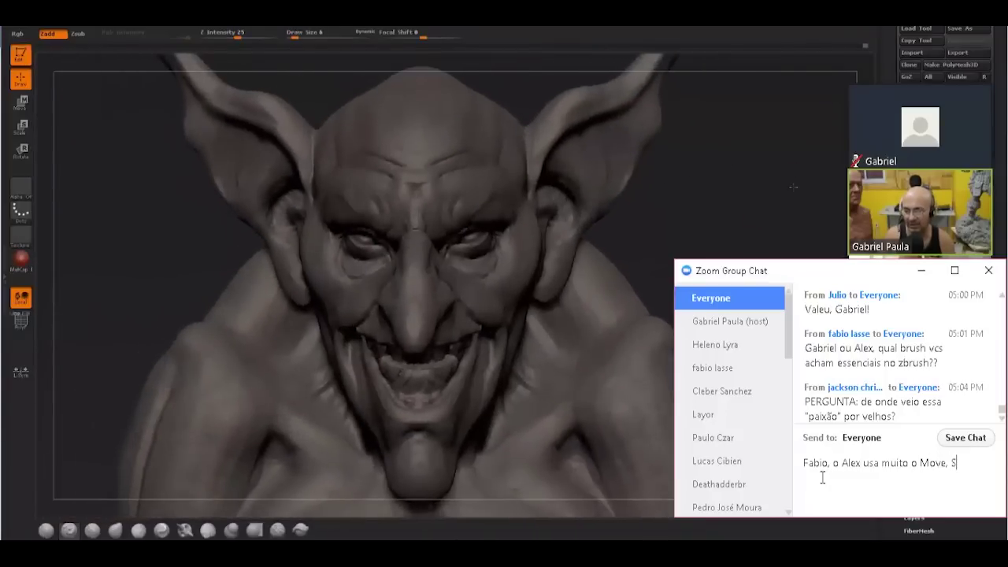
pyautogui.write('tandard,')
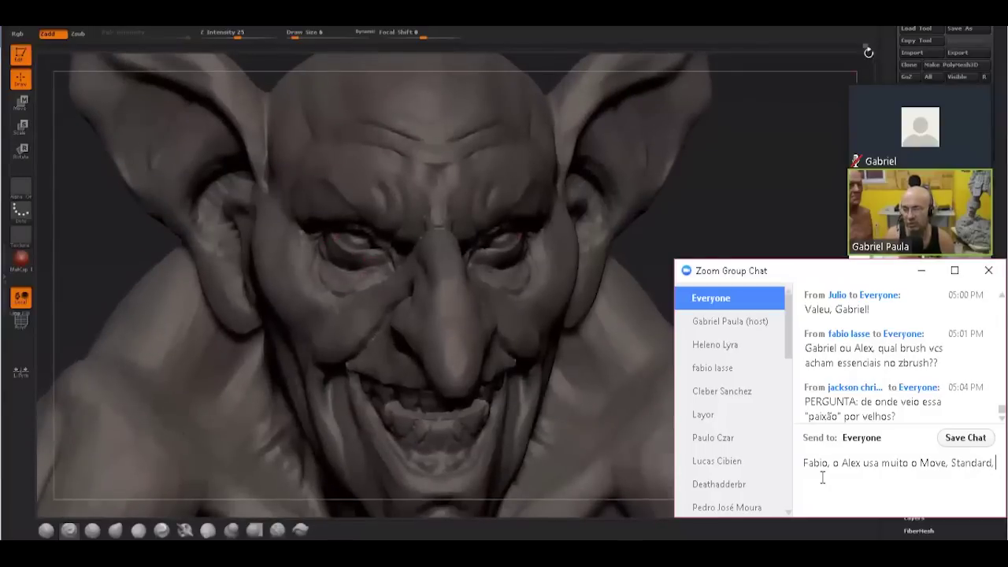
pyautogui.write(' Clay')
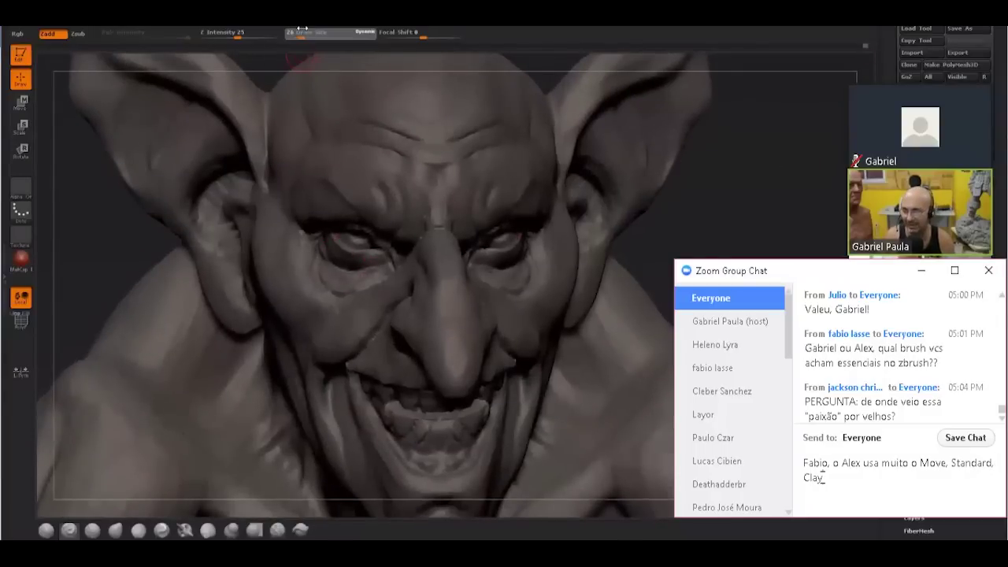
pyautogui.write('tubes')
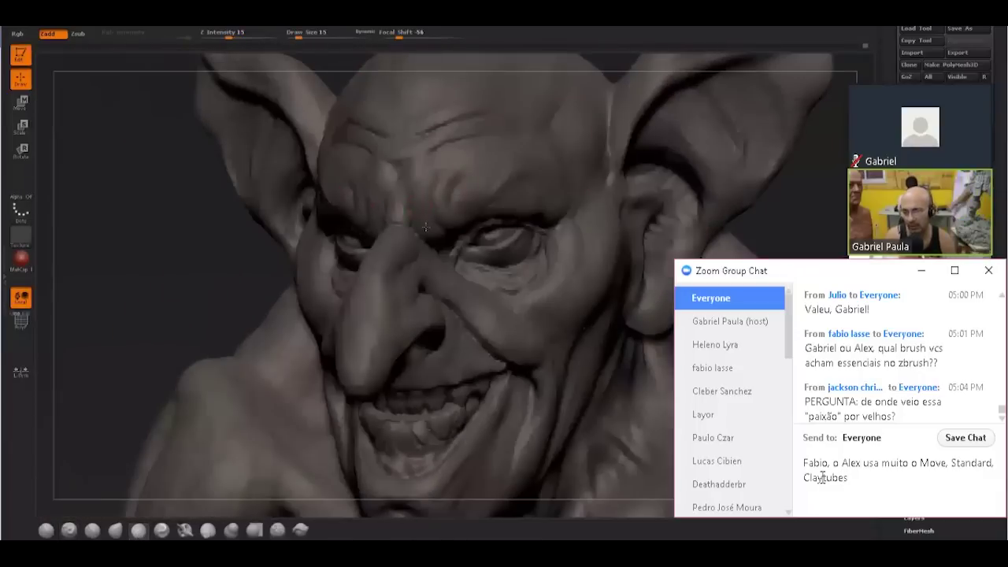
pyautogui.write(' e')
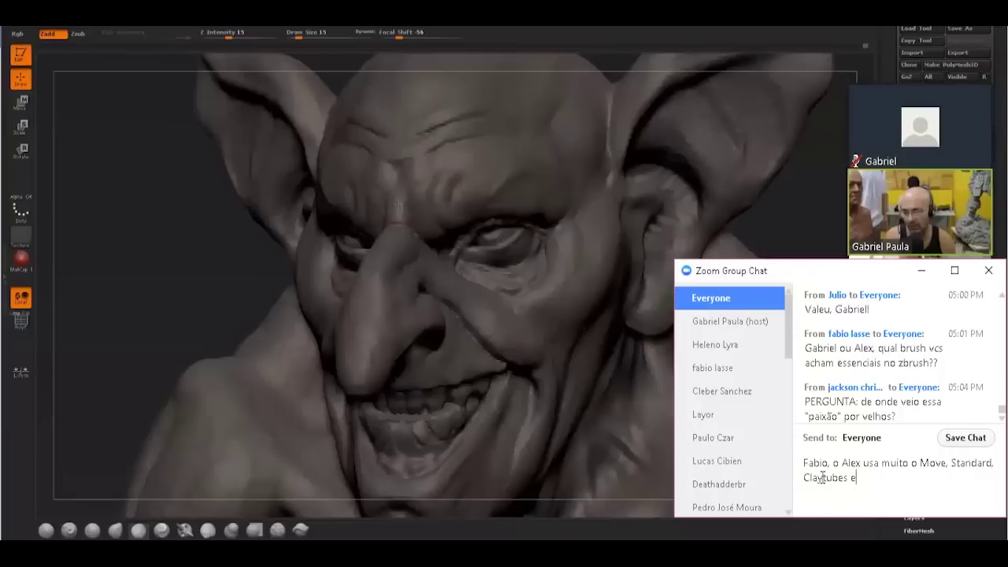
pyautogui.write(' DamStandard')
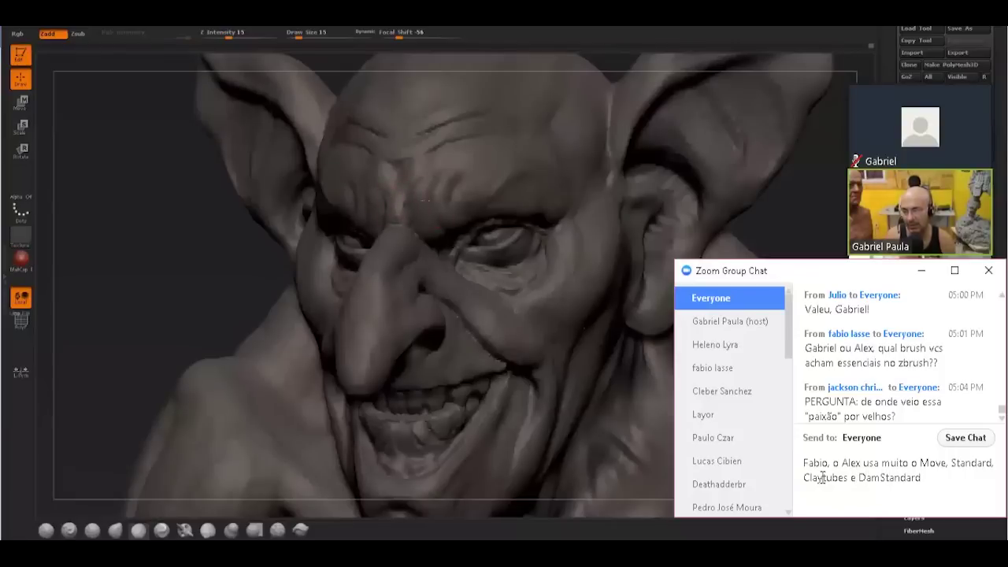
pyautogui.press('Return')
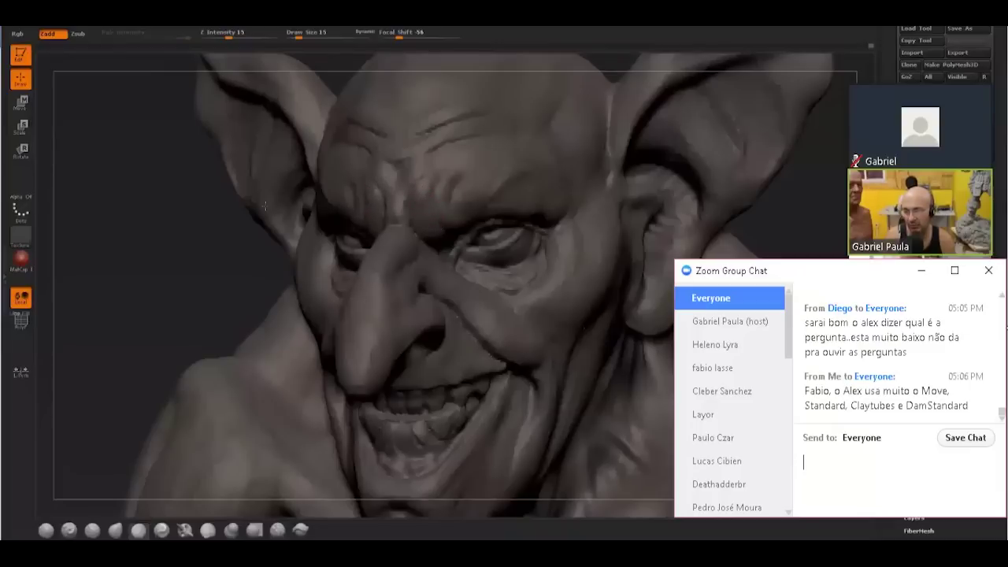
# - Scroll the chat up to reread the essential-brushes question, then back down
pyautogui.click(1002, 296)
pyautogui.click(1001, 297)
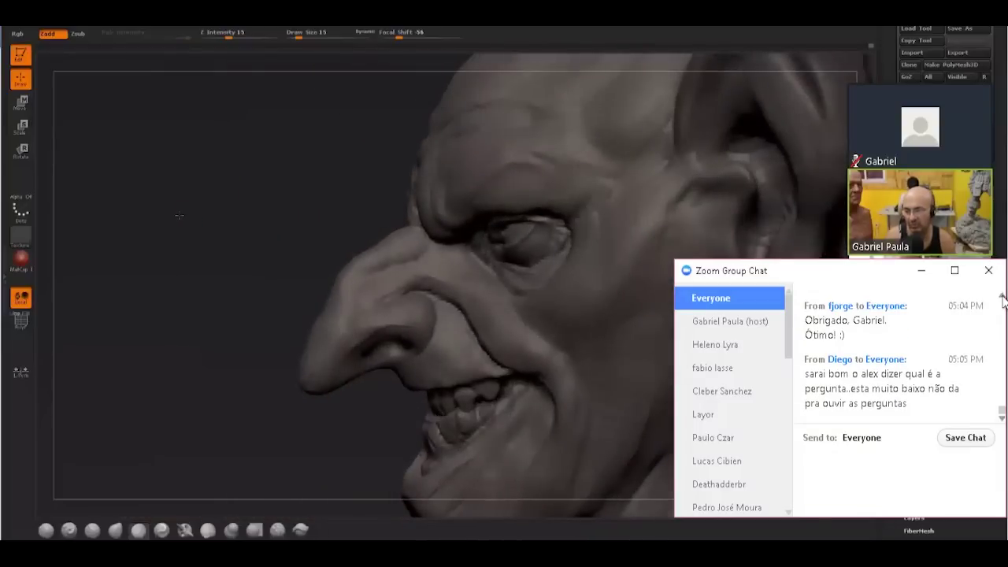
pyautogui.click(1001, 297)
pyautogui.click(1001, 297)
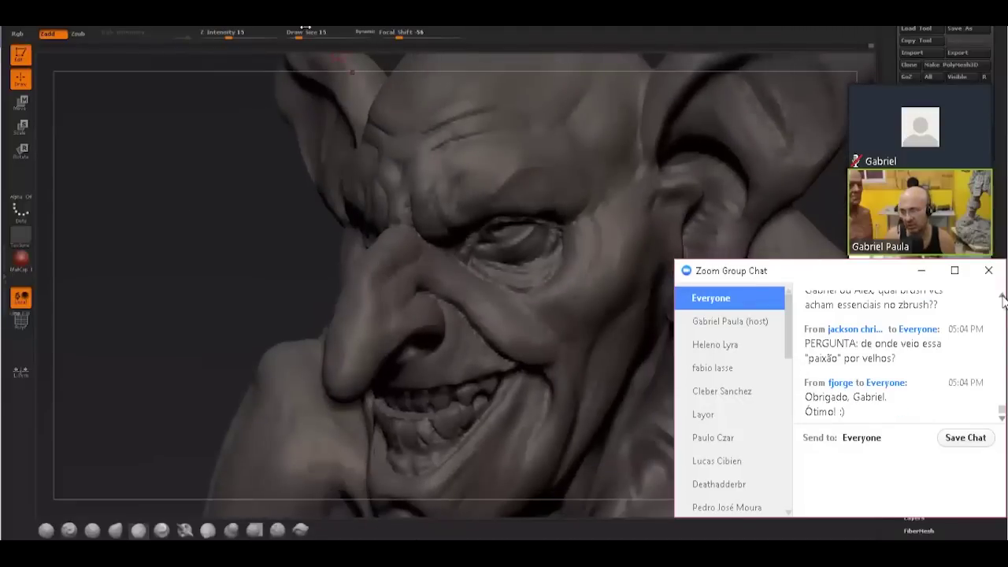
pyautogui.click(1002, 297)
pyautogui.click(1002, 297)
pyautogui.scroll(-5, 1001, 393)
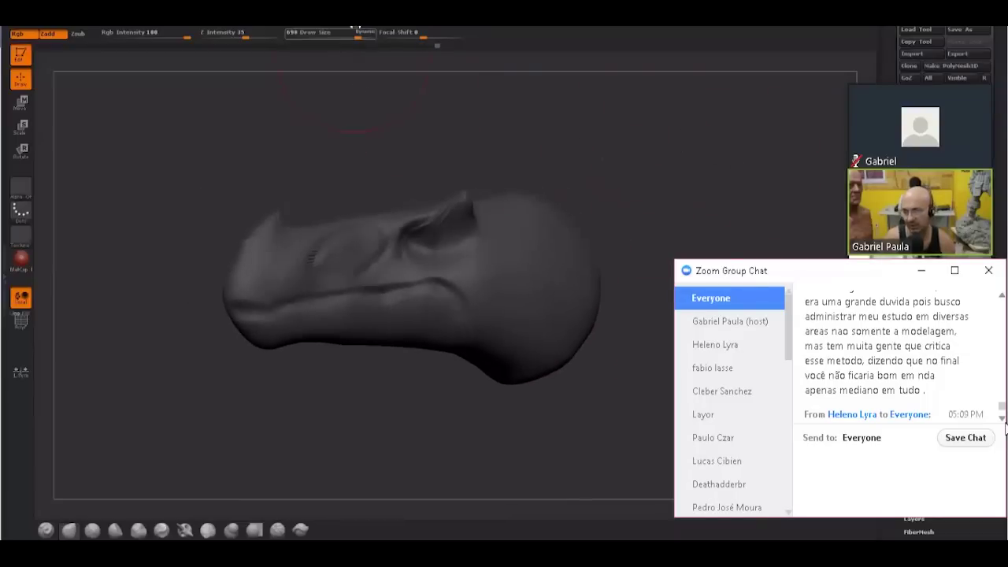
# - Step the chat down through the new shoulder-piece question and replies, then scroll up slightly
pyautogui.click(1002, 421)
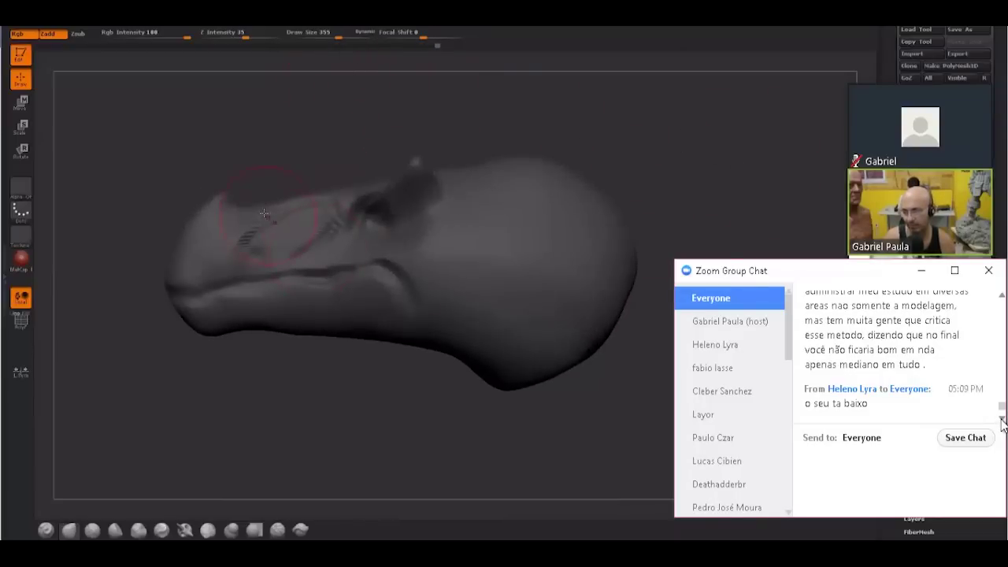
pyautogui.click(1002, 422)
pyautogui.click(1002, 422)
pyautogui.click(1002, 421)
pyautogui.click(1003, 422)
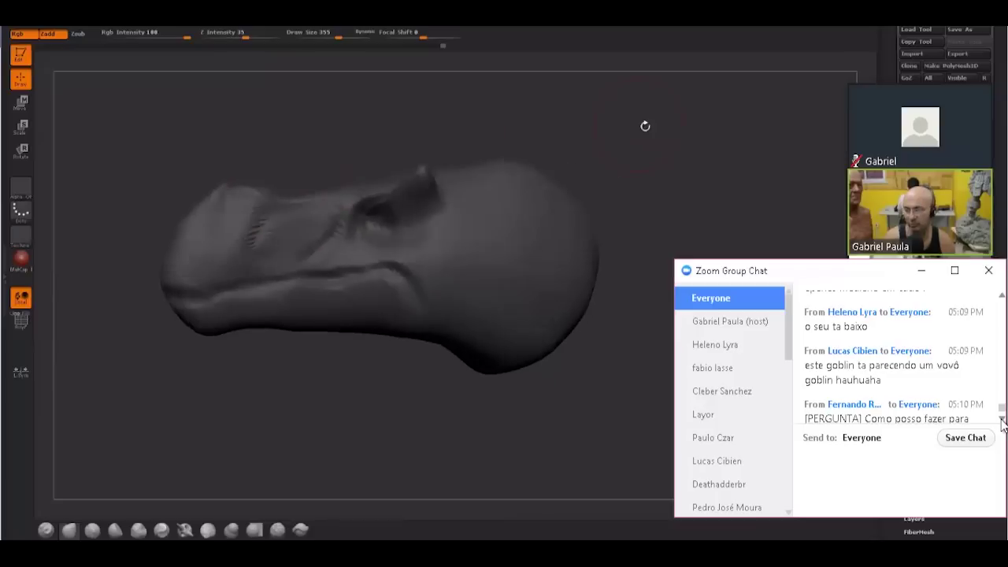
pyautogui.click(1003, 421)
pyautogui.click(1002, 421)
pyautogui.click(1002, 421)
pyautogui.click(1003, 421)
pyautogui.click(1003, 422)
pyautogui.click(1002, 421)
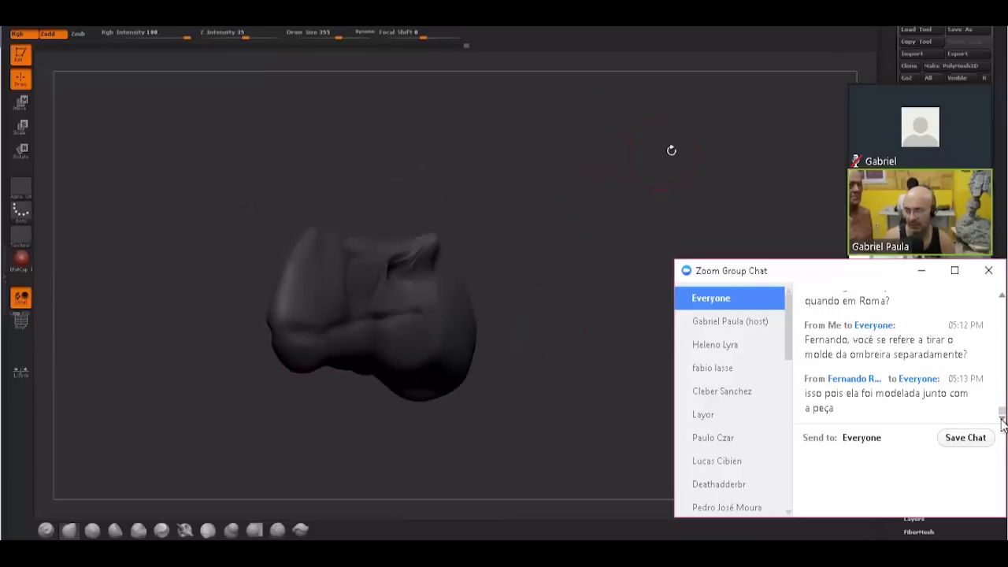
pyautogui.click(1002, 422)
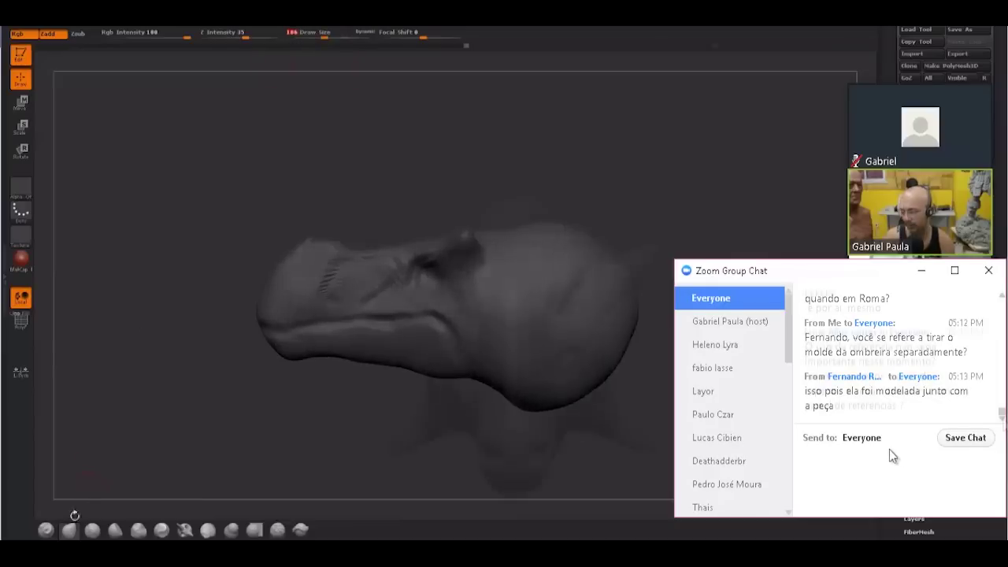
pyautogui.click(1003, 421)
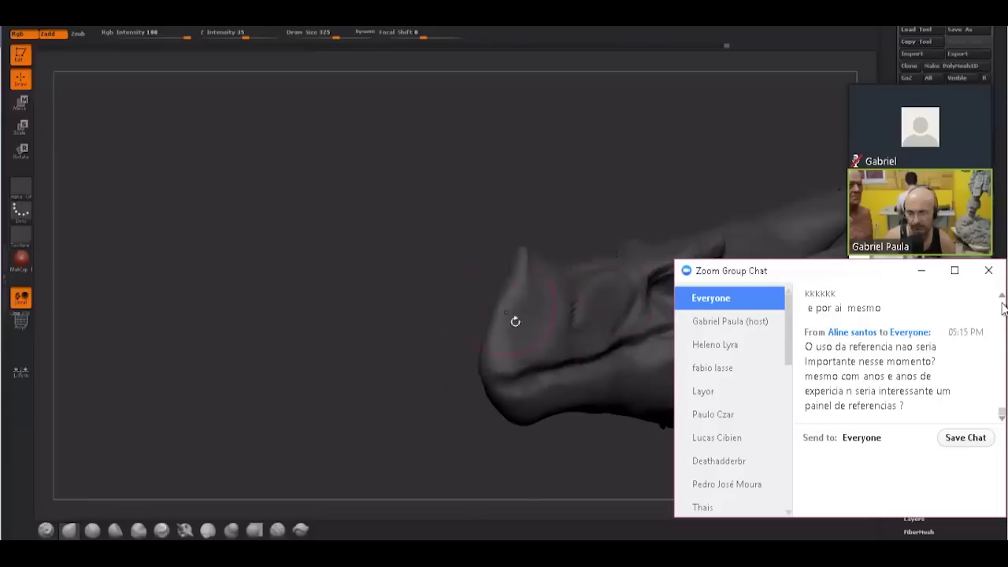
pyautogui.scroll(3, 998, 323)
pyautogui.scroll(1, 1001, 303)
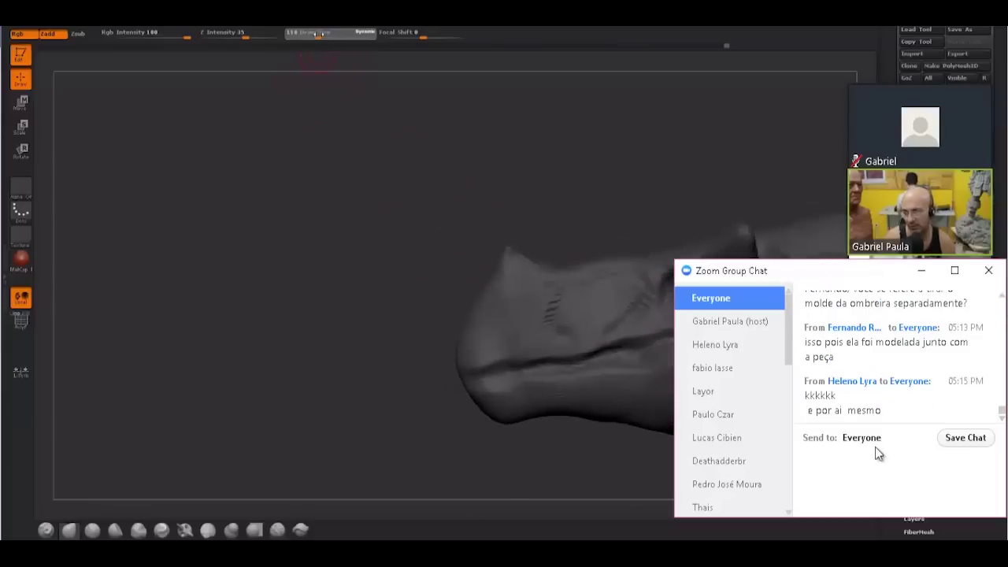
# - Start a reply that the shoulder piece needs separate modelling since its mould comes off with the arm
pyautogui.write('Fer')
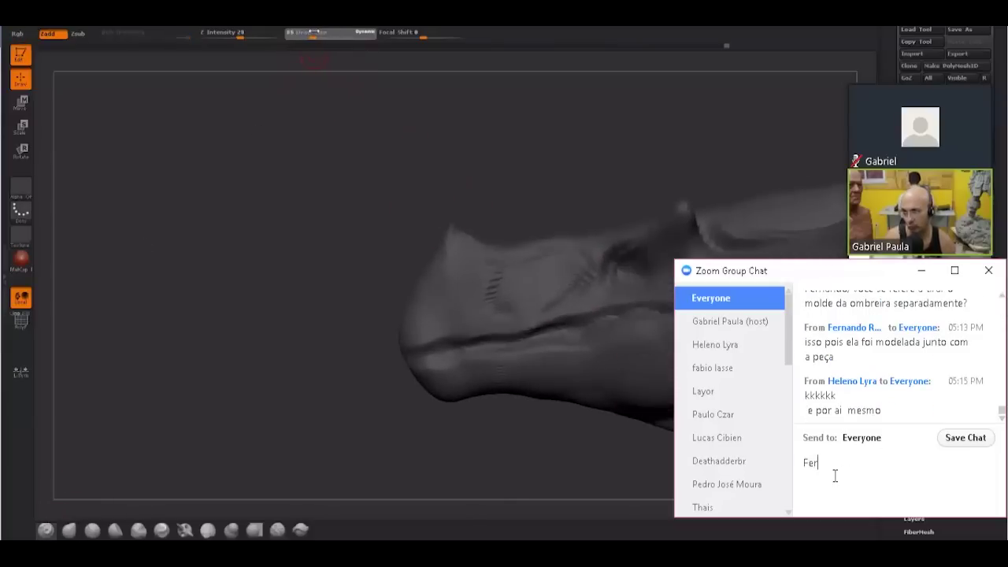
pyautogui.write('nando, nesse ')
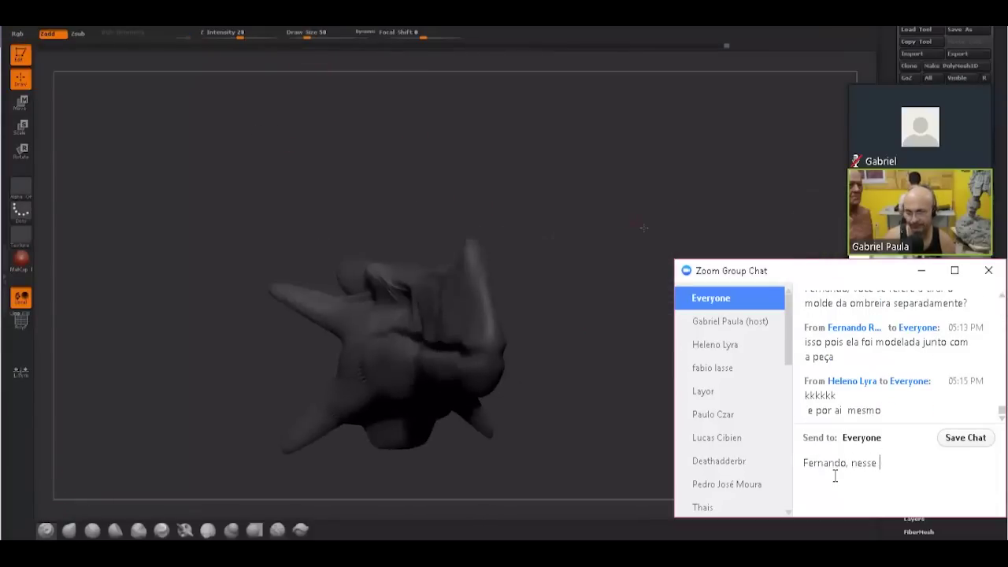
pyautogui.write('ca')
pyautogui.write('so a om')
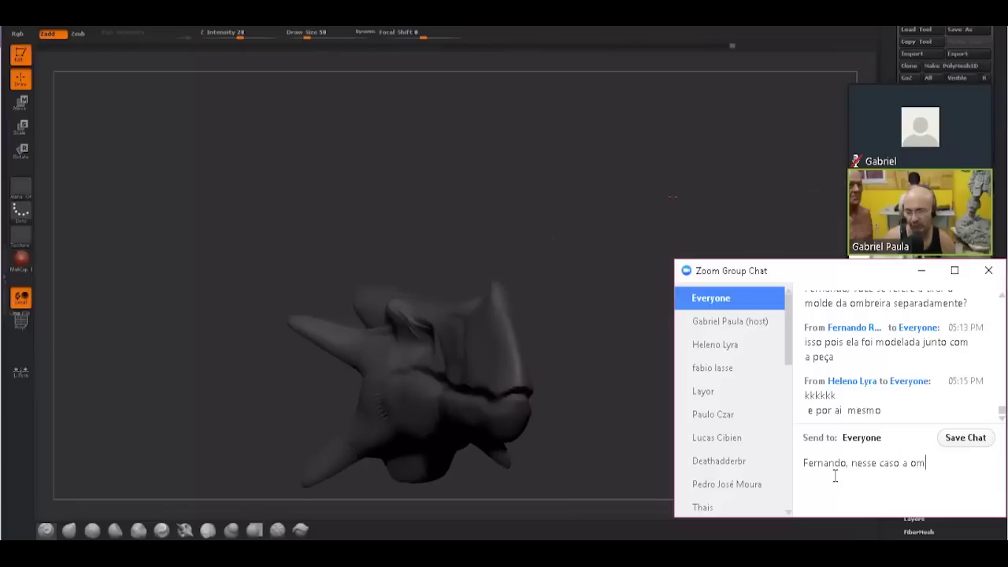
pyautogui.write('breire')
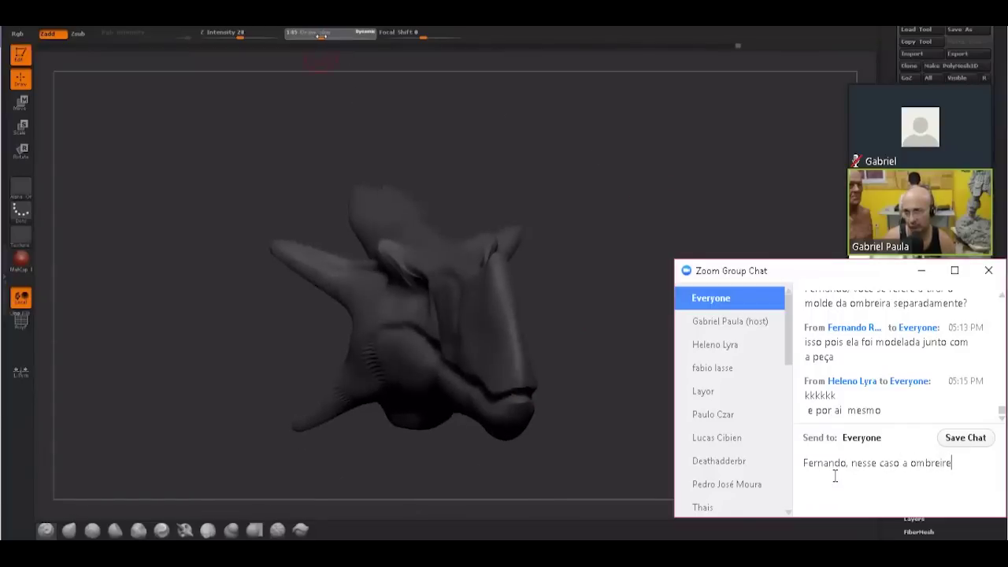
pyautogui.write('a teria que se')
pyautogui.write('r modela')
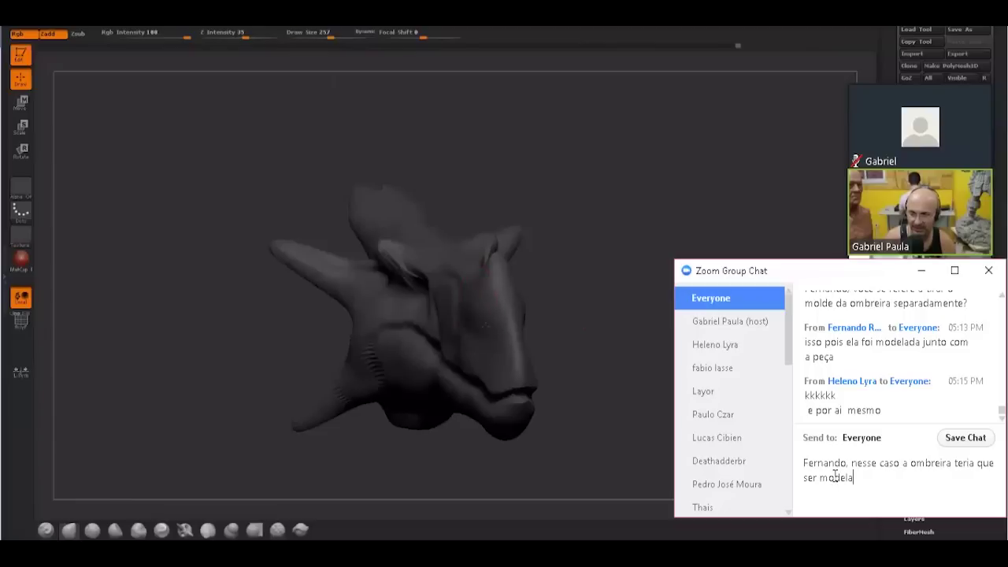
pyautogui.write(' separadamente,')
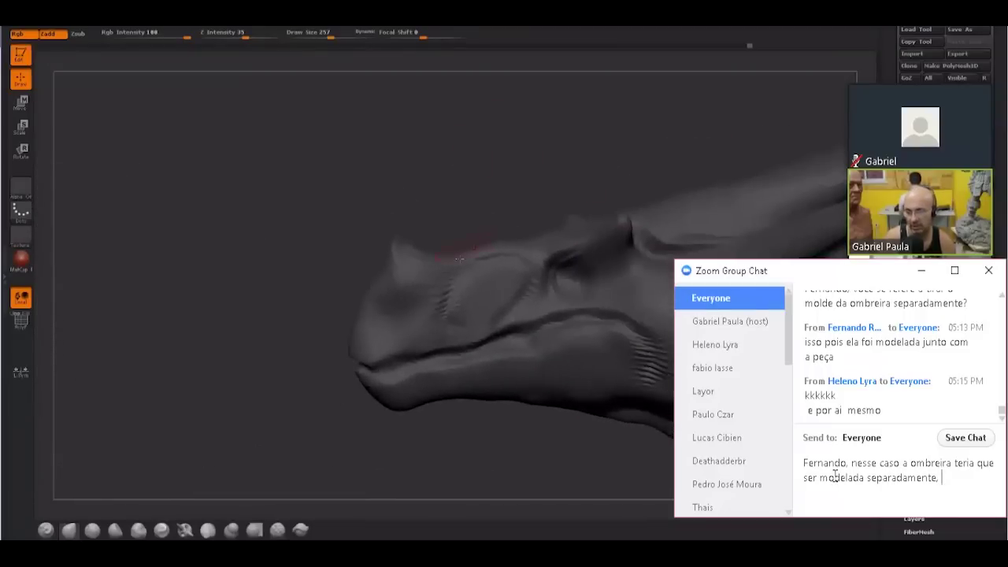
pyautogui.press('BackSpace')
pyautogui.press('BackSpace')
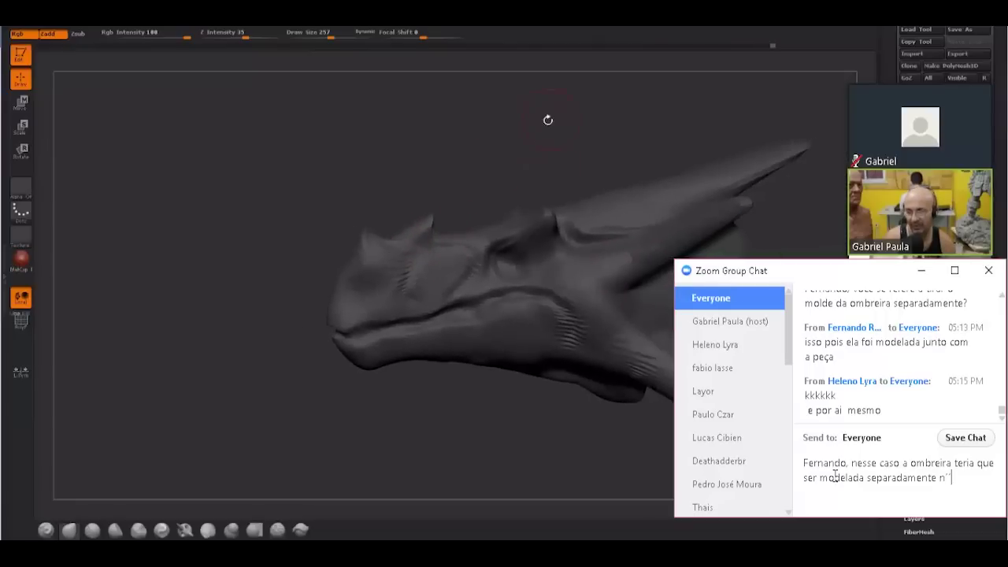
pyautogui.write("'")
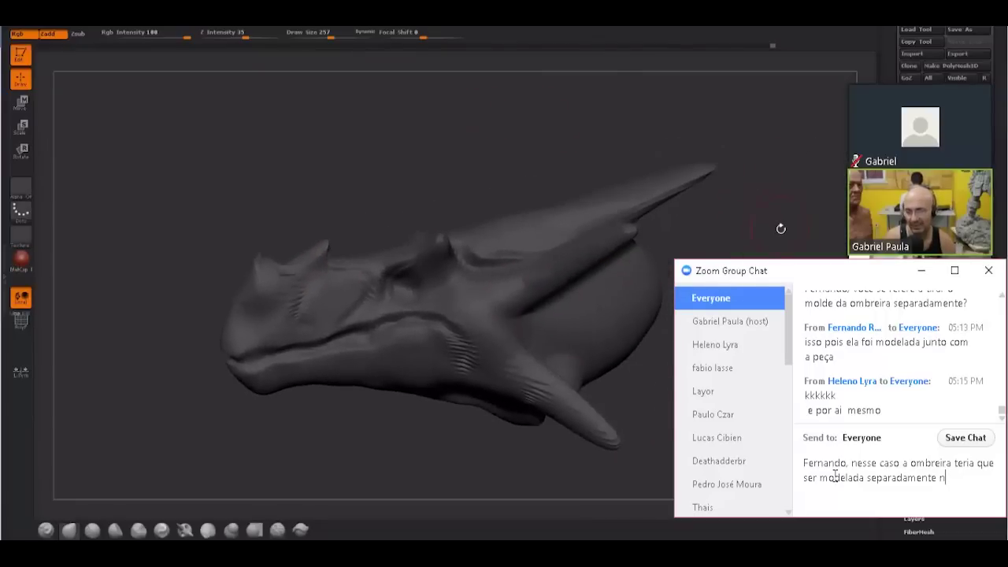
pyautogui.write('ós vamos tir')
pyautogui.press('BackSpace')
pyautogui.write('o molde da ombrei')
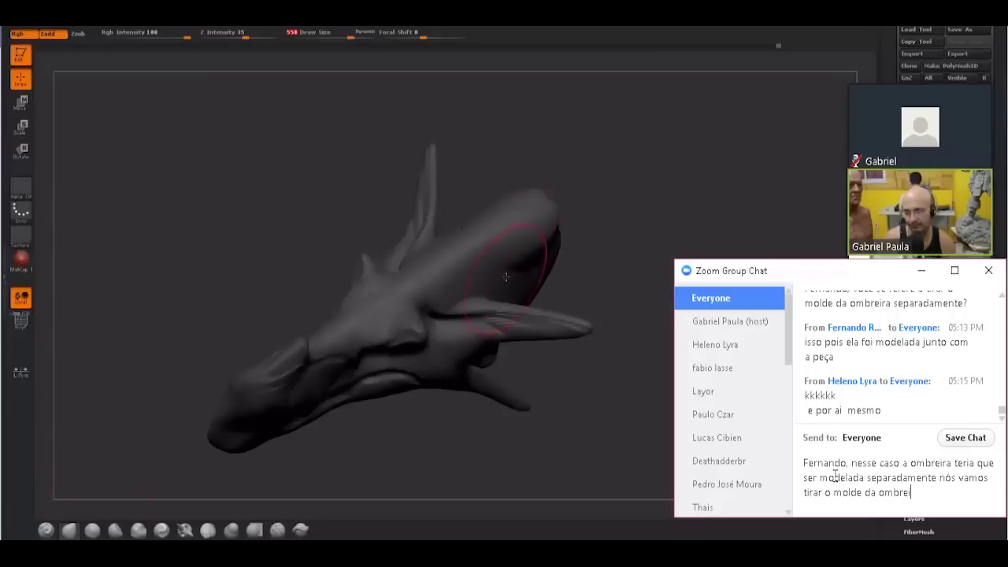
pyautogui.write('r o molde da ombreira junto com os braços')
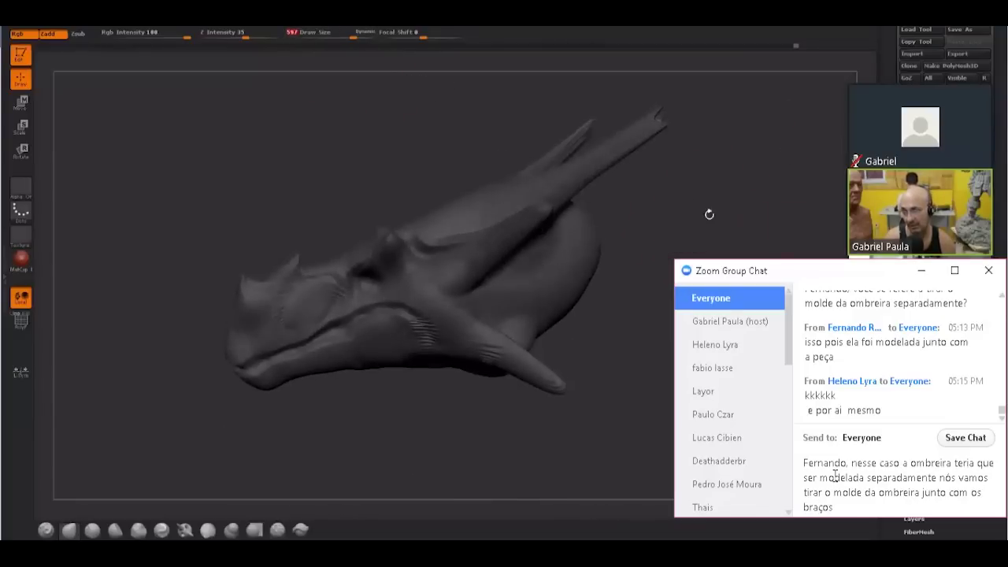
pyautogui.press('BackSpace')
pyautogui.press('BackSpace')
pyautogui.press('BackSpace')
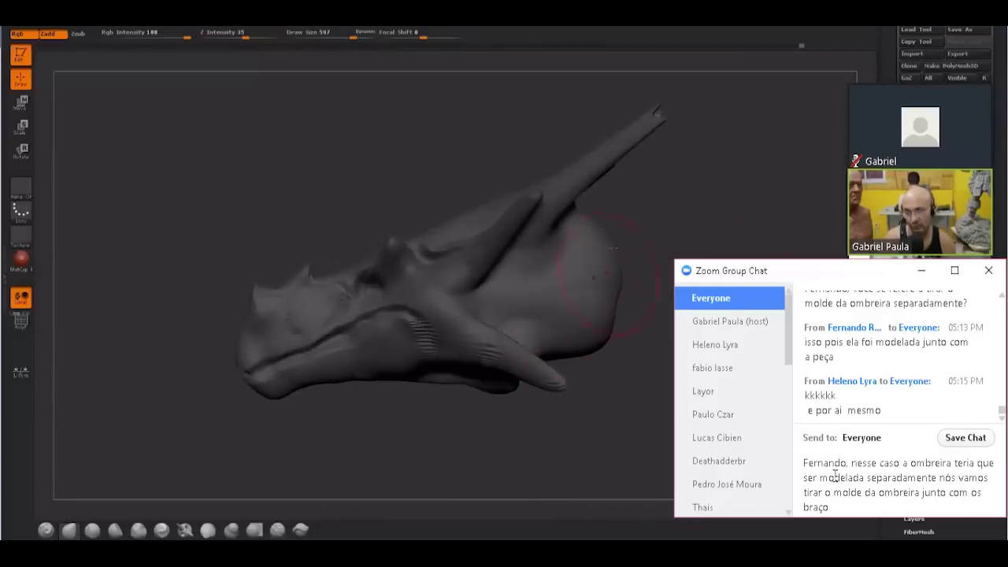
pyautogui.press('BackSpace')
pyautogui.press('BackSpace')
pyautogui.press('BackSpace')
pyautogui.press('BackSpace')
pyautogui.press('BackSpace')
# - Finish the reply that it must be sculpted with the mould in mind, and send it
pyautogui.write('braço')
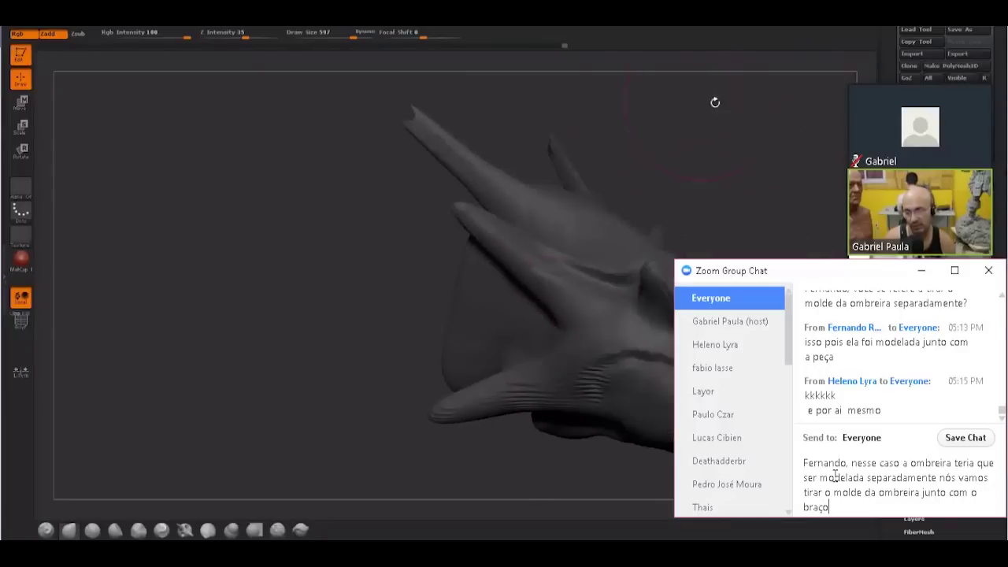
pyautogui.write(', mas pra tirara')
pyautogui.press('BackSpace')
pyautogui.write('da om')
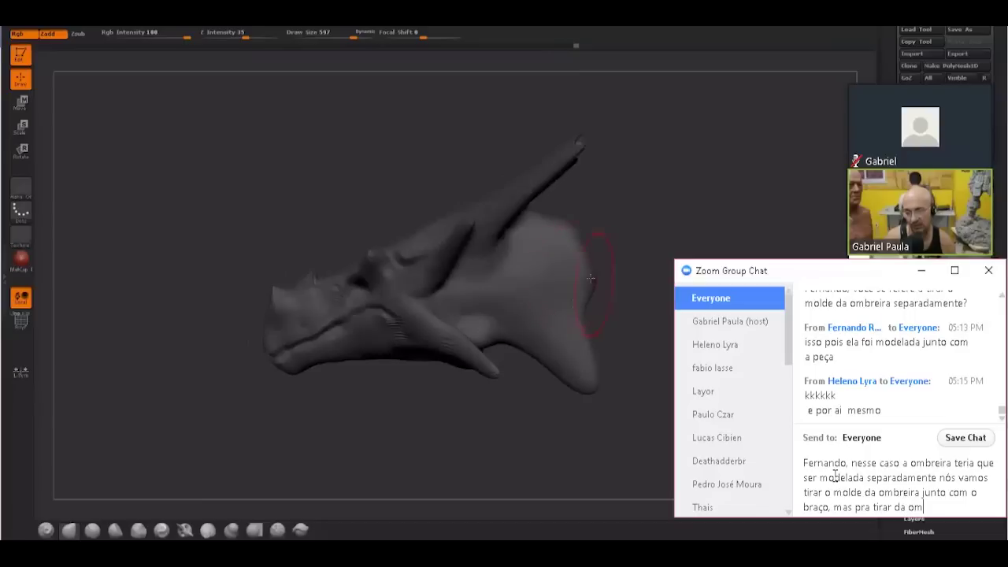
pyautogui.write('breira')
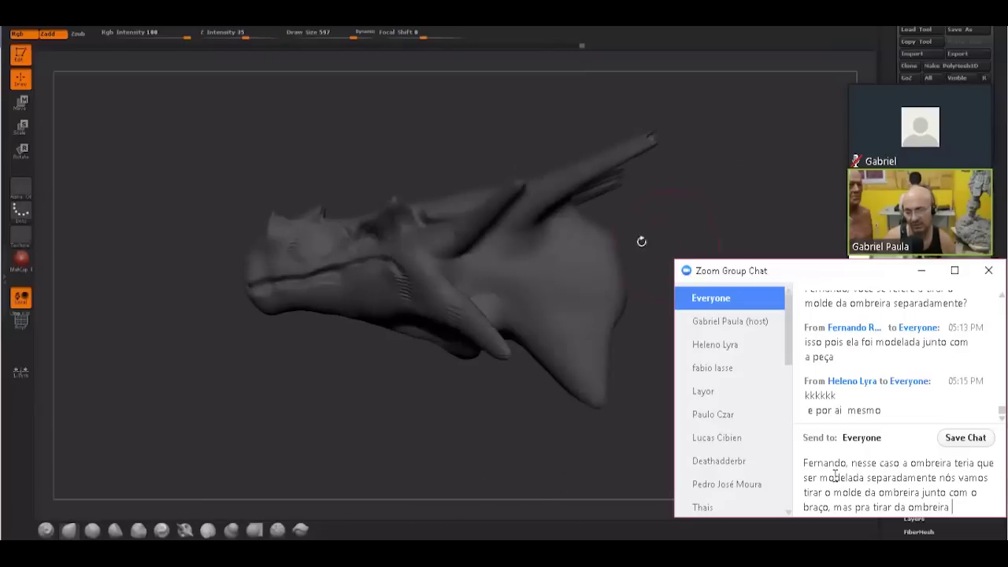
pyautogui.write(' tem que mode')
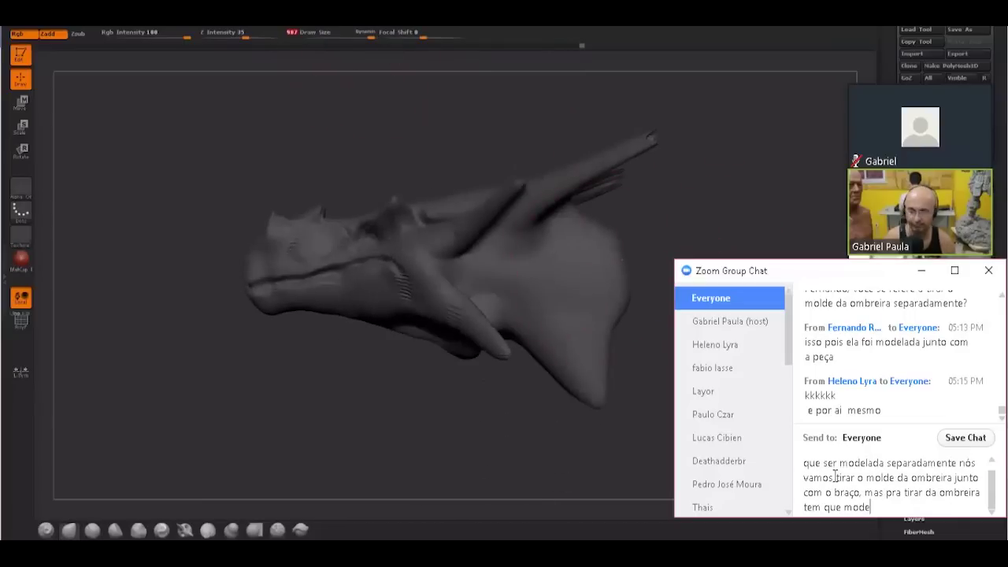
pyautogui.write('lar pensando niss')
pyautogui.press('BackSpace')
pyautogui.press('BackSpace')
pyautogui.press('BackSpace')
pyautogui.press('BackSpace')
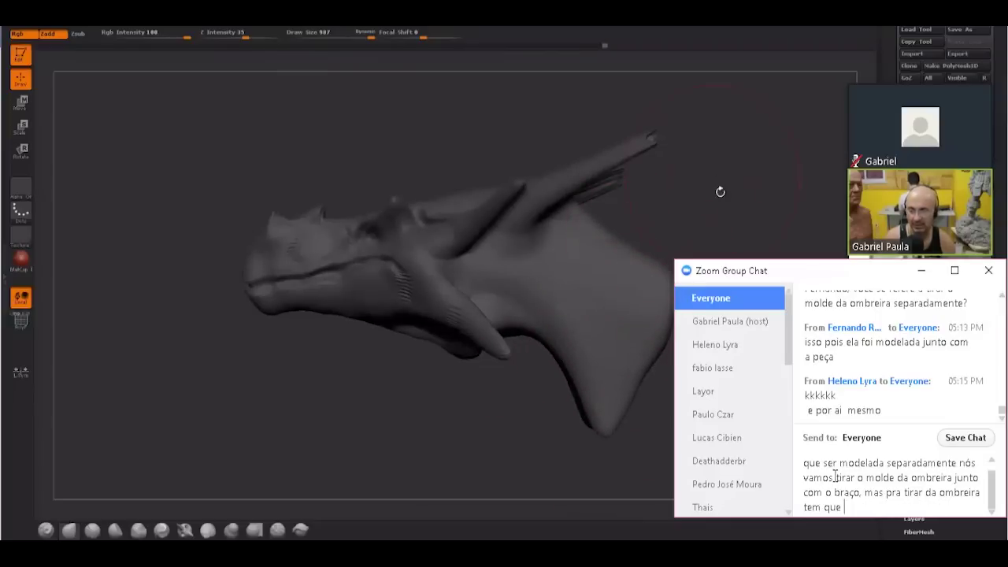
pyautogui.write('esculpir pensando nisso')
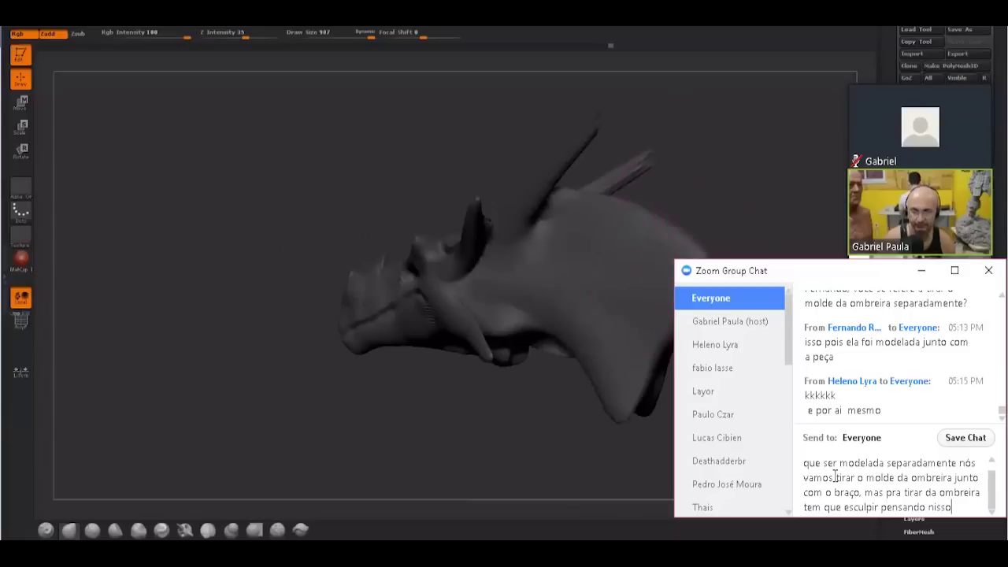
pyautogui.press('Return')
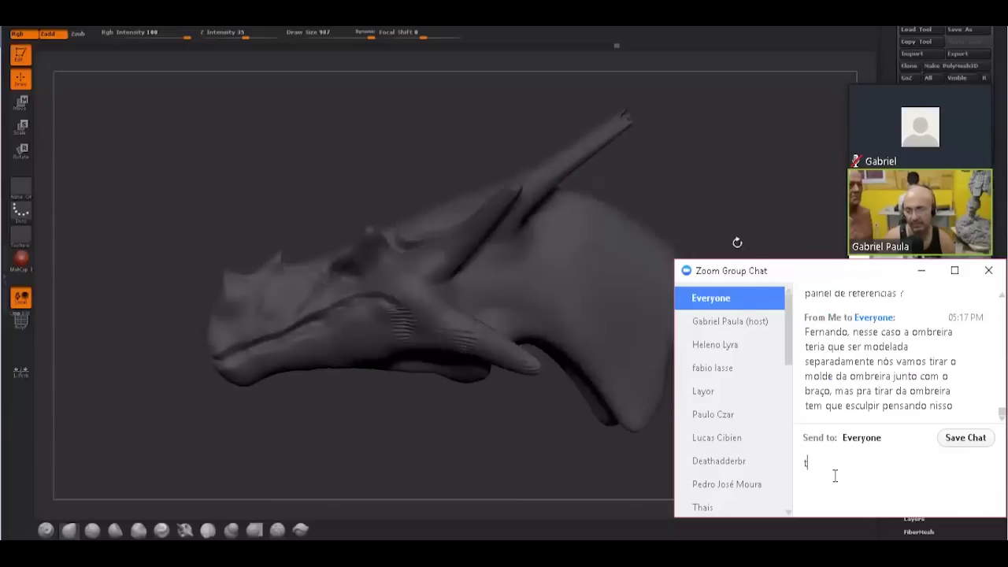
pyautogui.write('mo')
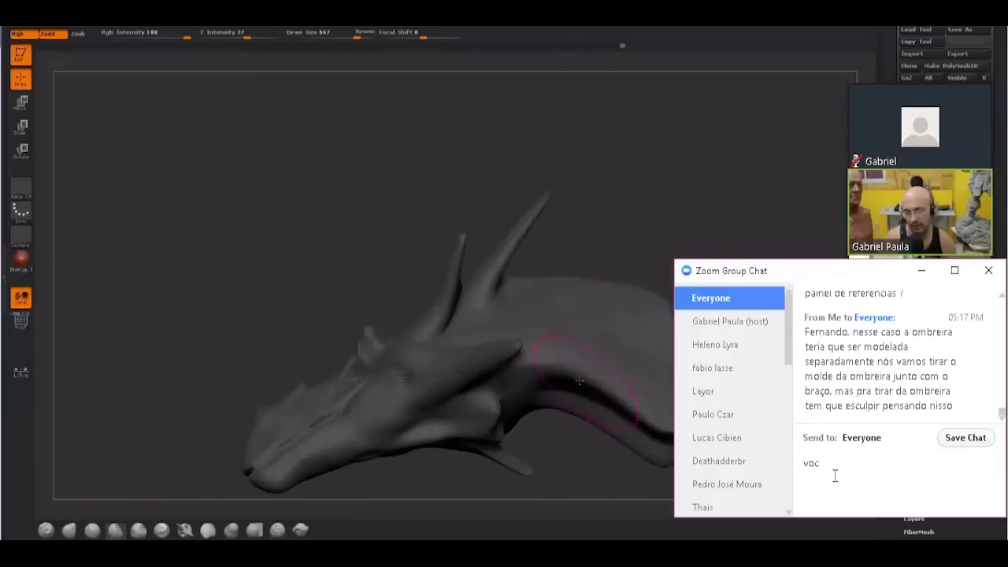
# - Type a follow-up: cover the arm with plastic, sculpt the shoulder piece over it, then pull the plastic off
pyautogui.write('ê pode colocar um pl')
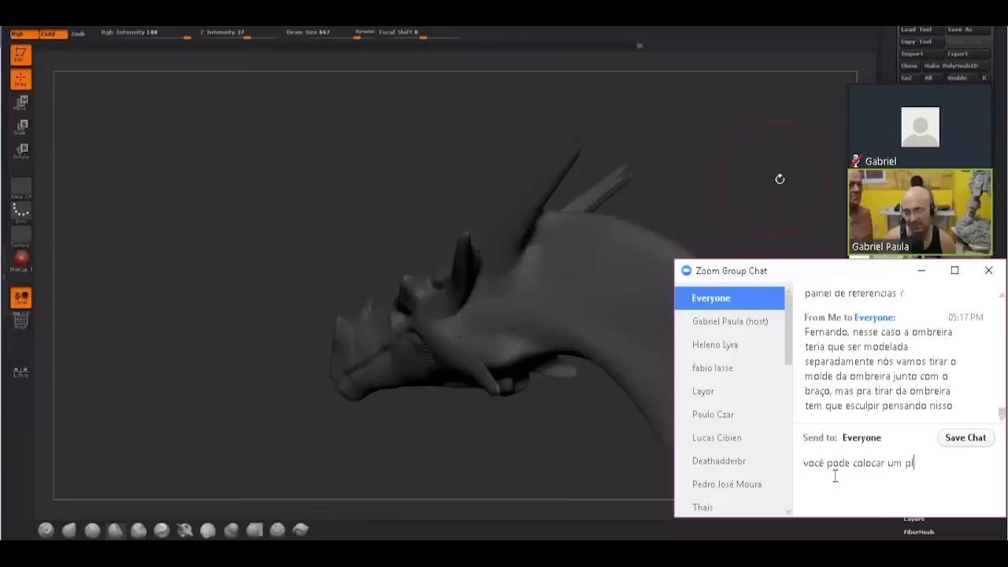
pyautogui.write('ástico sob')
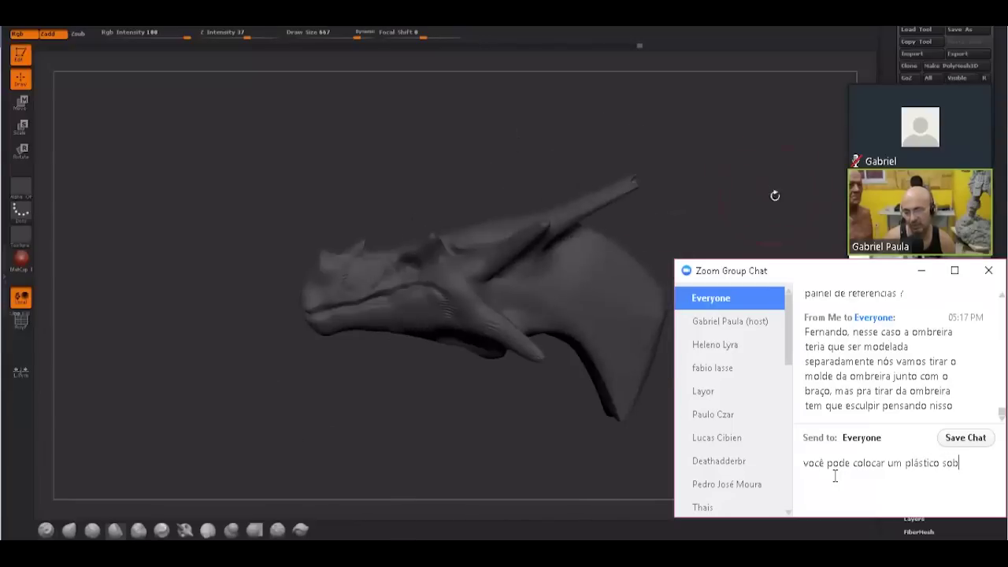
pyautogui.write('re o braço e')
pyautogui.press('BackSpace')
pyautogui.press('BackSpace')
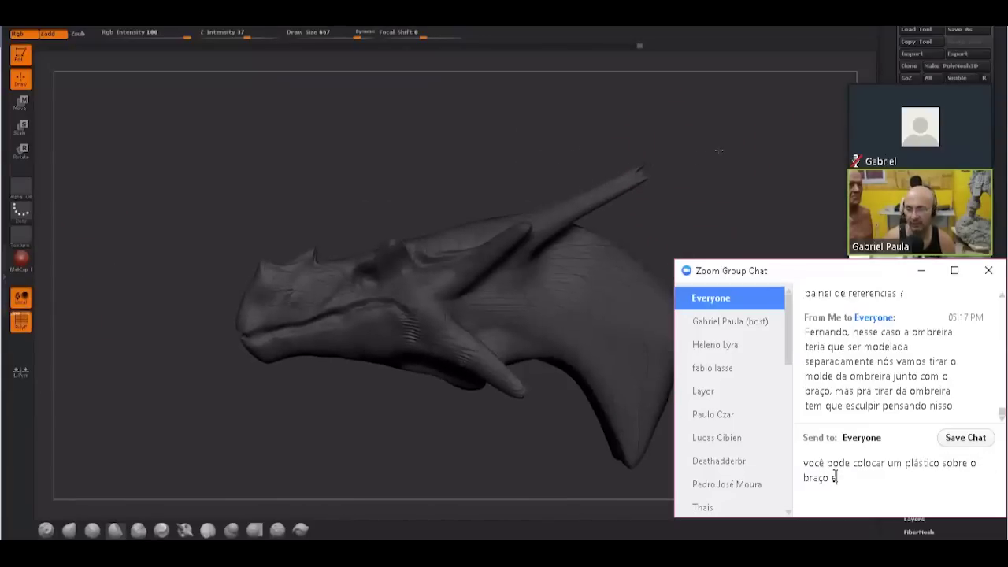
pyautogui.write('esculpir a ombrei')
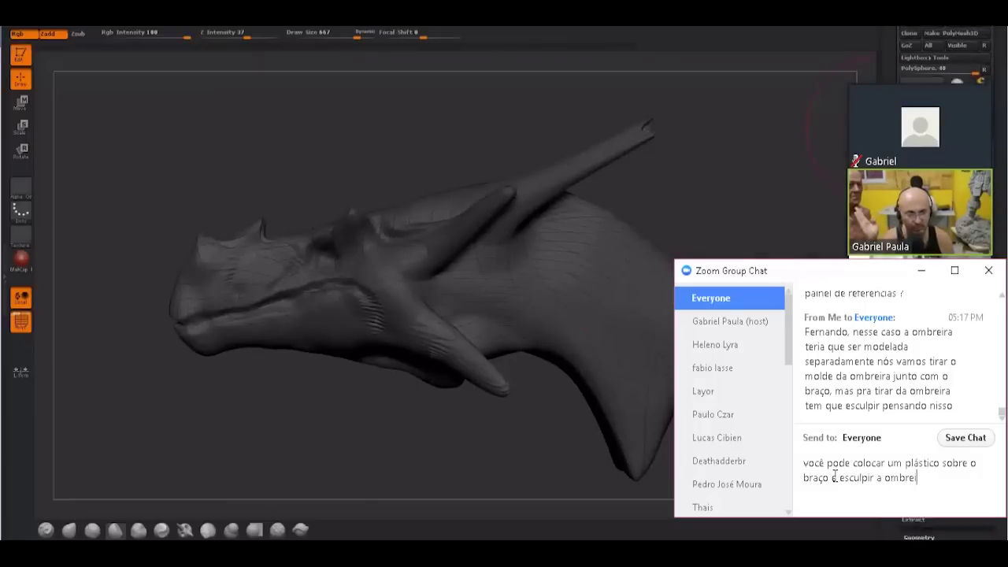
pyautogui.write('ra por cima, d')
pyautogui.write('epois de pron')
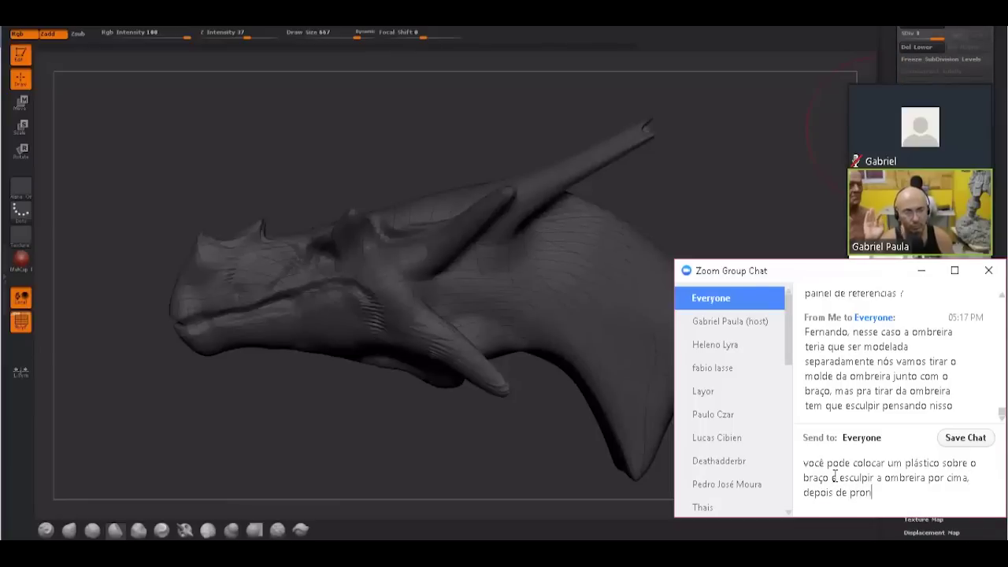
pyautogui.write('ta, puxa')
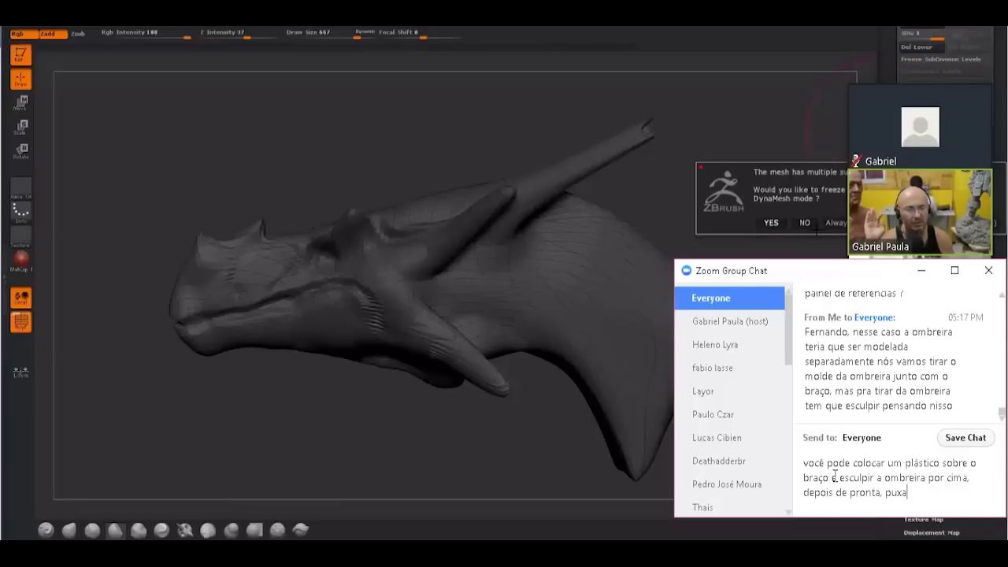
pyautogui.write(' o plastico ')
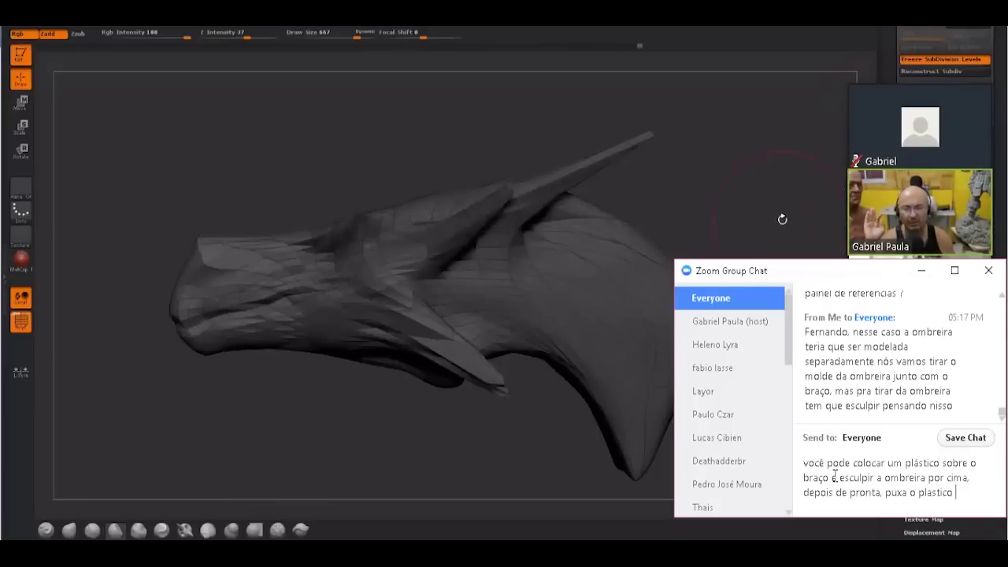
pyautogui.write('junto com a ombr')
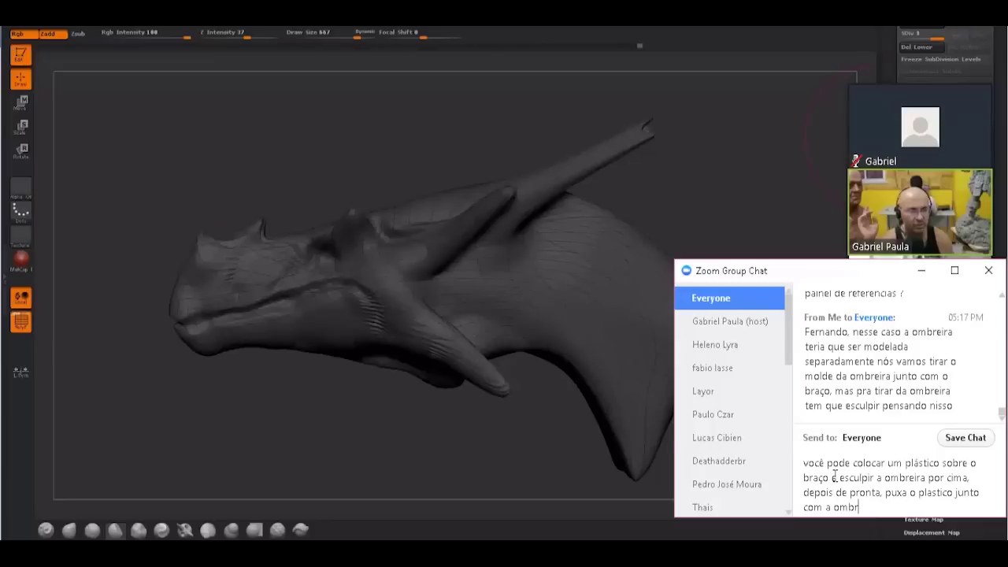
# - Finish the tip about removing the plastic and then taking the mould, and send it
pyautogui.write('eira, tira o plástico e tira o molde,')
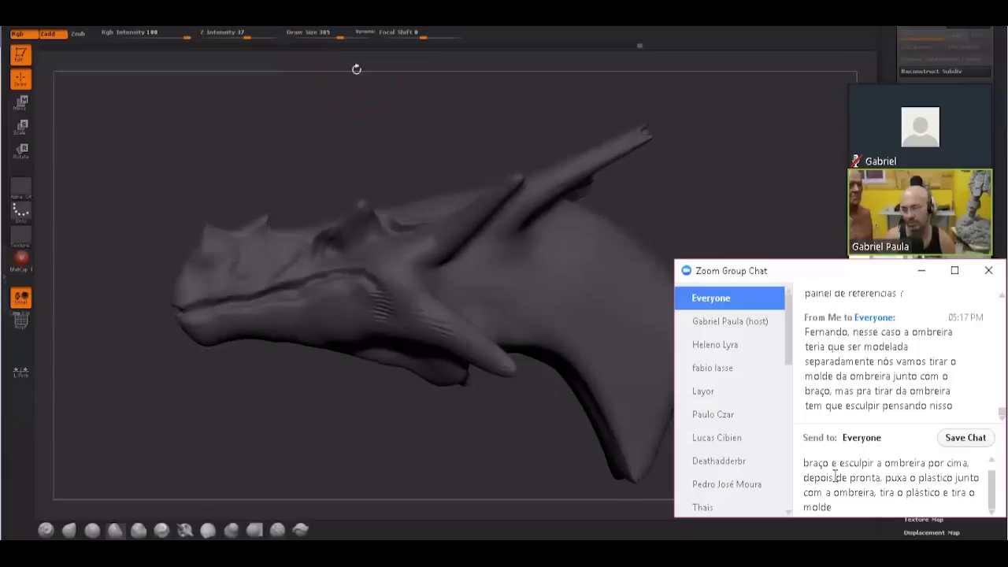
pyautogui.write(' ele vai encaixar certinho depois')
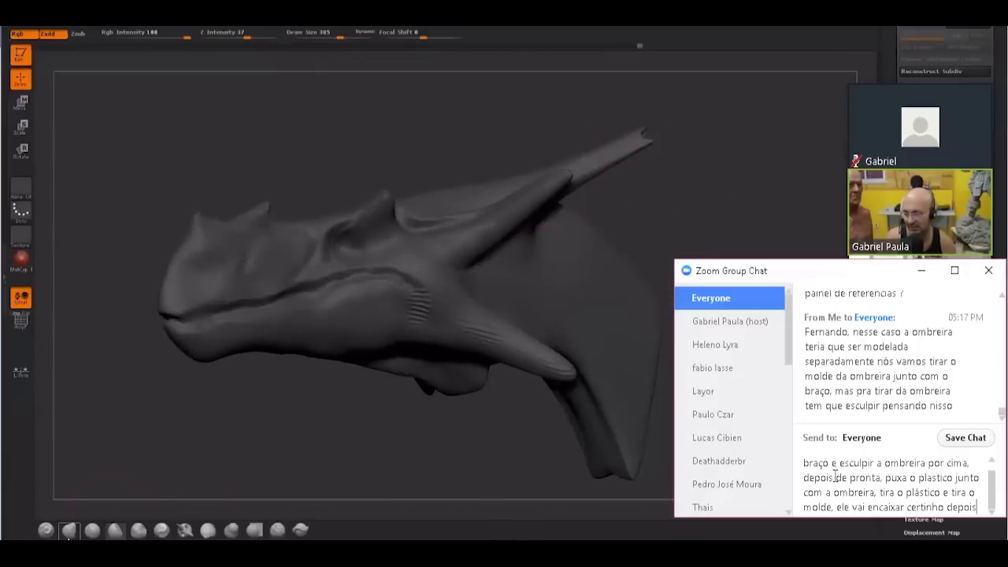
pyautogui.press('Return')
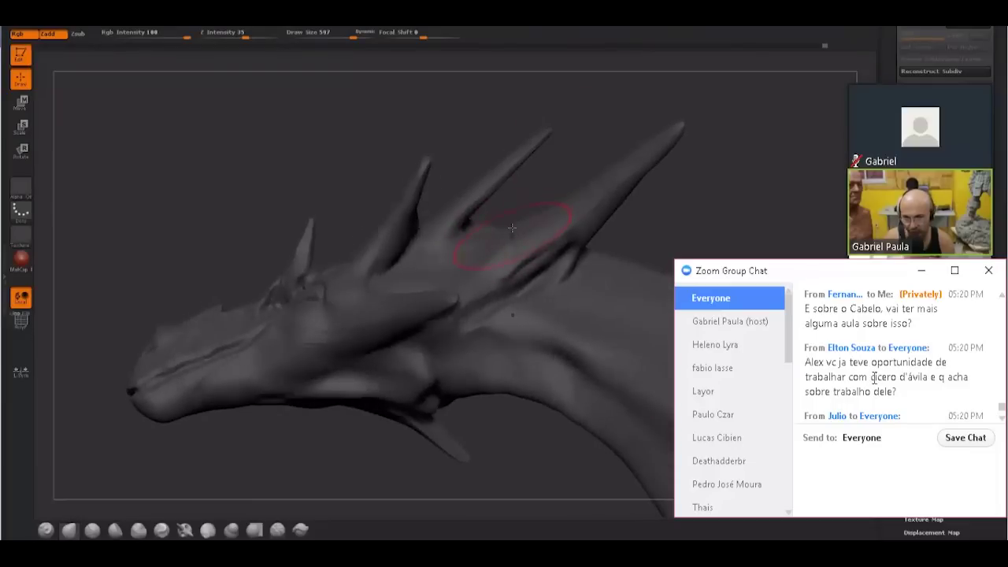
# - Select the sculptor's name in an earlier message and start a chat note saying who's being discussed
pyautogui.moveTo(910, 376); pyautogui.dragTo(925, 394)
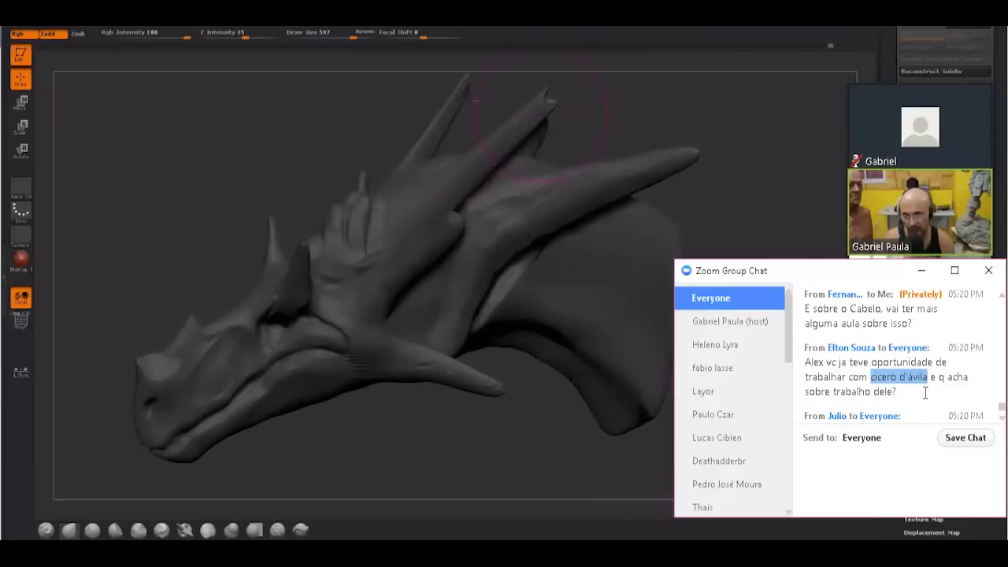
pyautogui.click(846, 460)
pyautogui.write('Para quem quiser ')
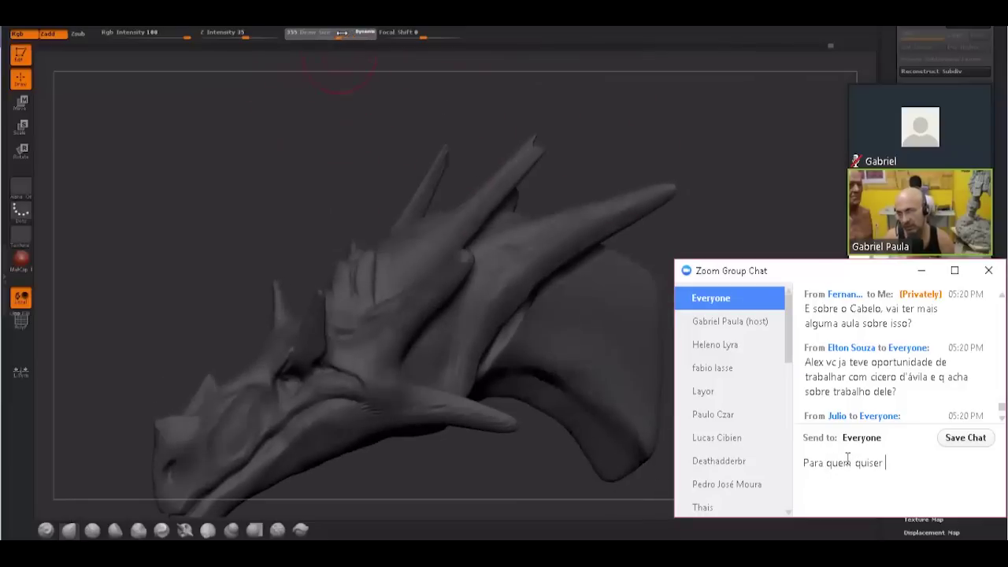
pyautogui.write('pesquisar, o')
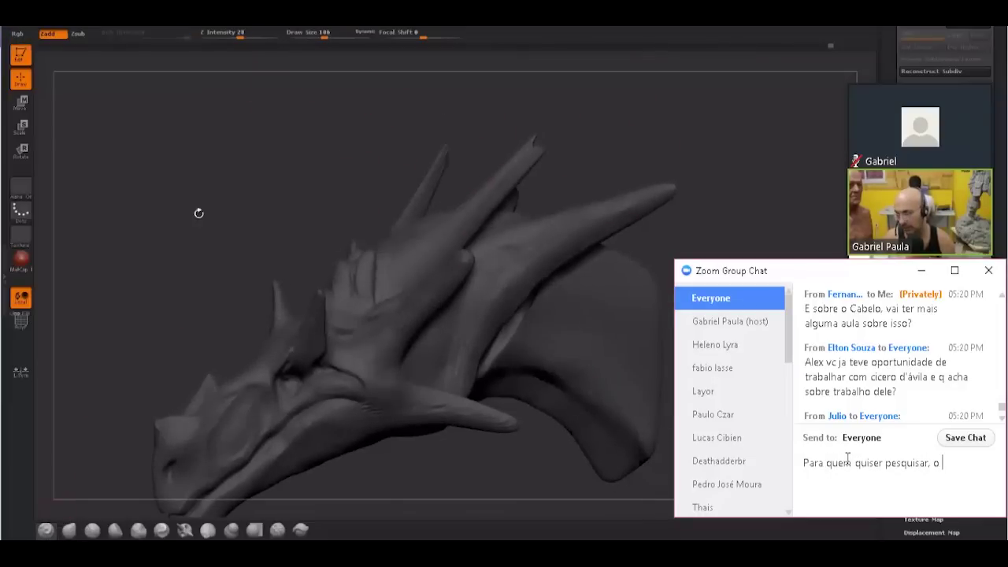
pyautogui.write(' Alex tá fal')
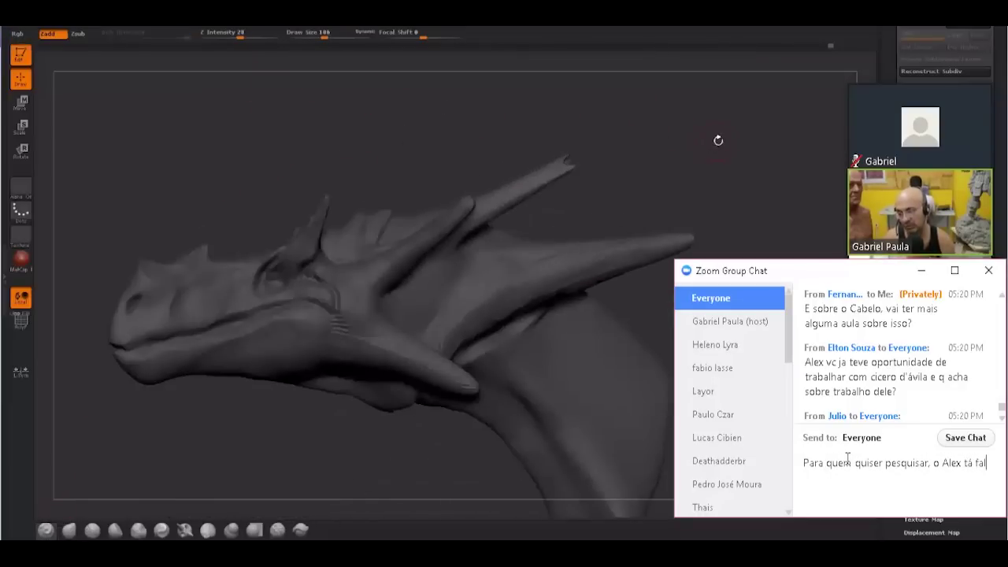
pyautogui.write('ando do ')
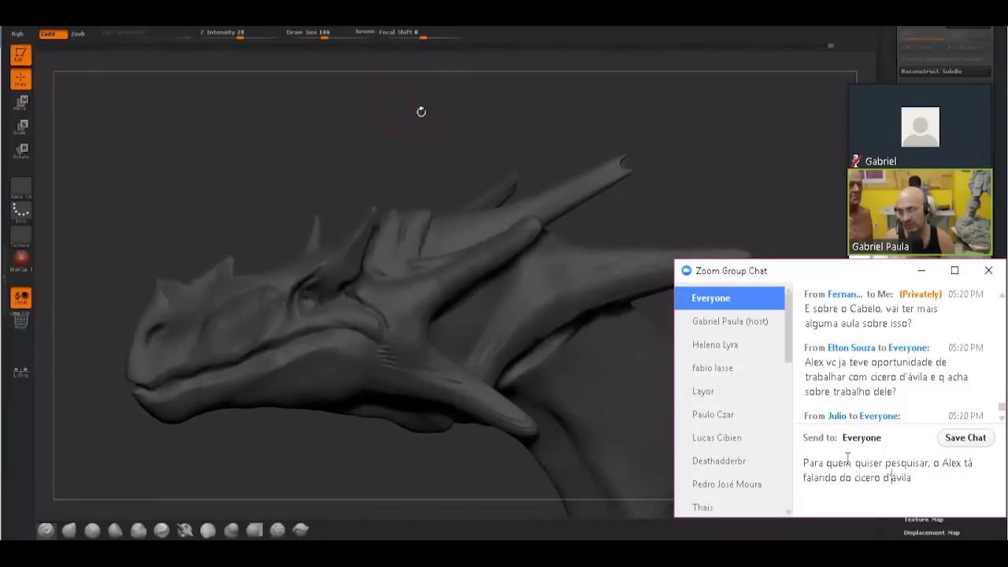
pyautogui.write('Ci')
# - Correct the sculptor's name spelling, send the chat note, and scroll up through earlier messages
pyautogui.press('Delete')
pyautogui.press('Delete')
pyautogui.press('Return')
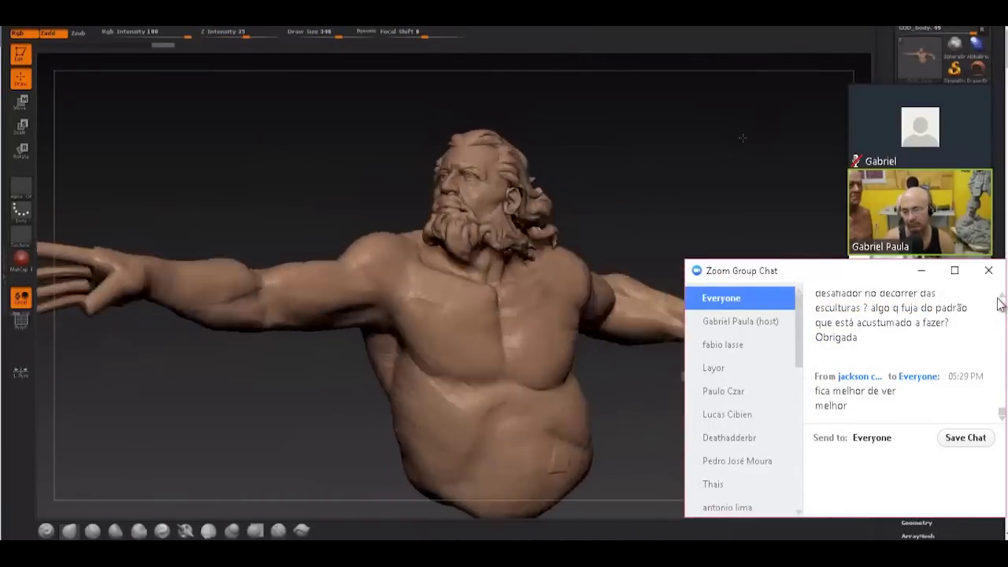
pyautogui.scroll(2, 1002, 302)
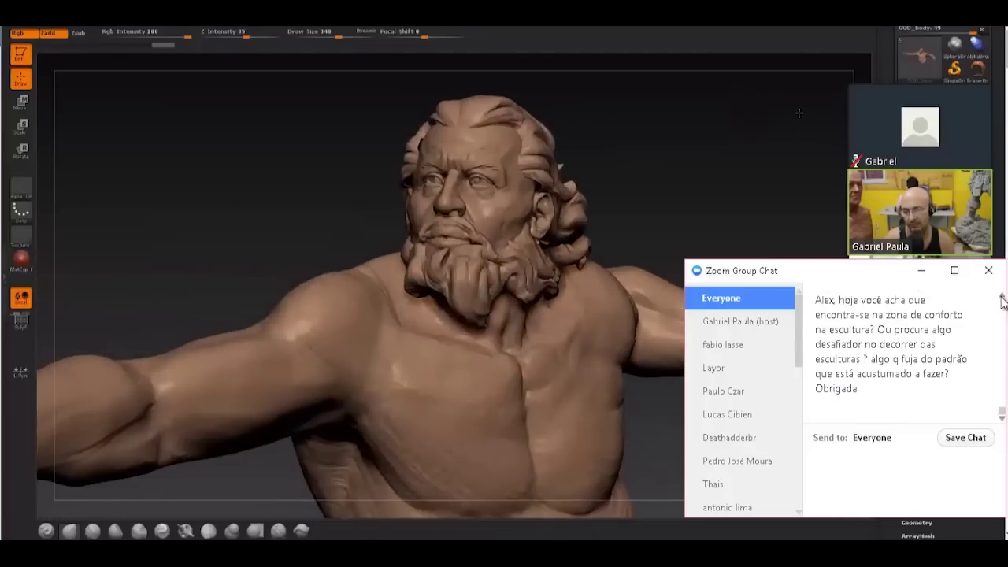
pyautogui.scroll(2, 1001, 302)
pyautogui.scroll(2, 1001, 302)
pyautogui.scroll(1, 1001, 301)
pyautogui.scroll(1, 1002, 302)
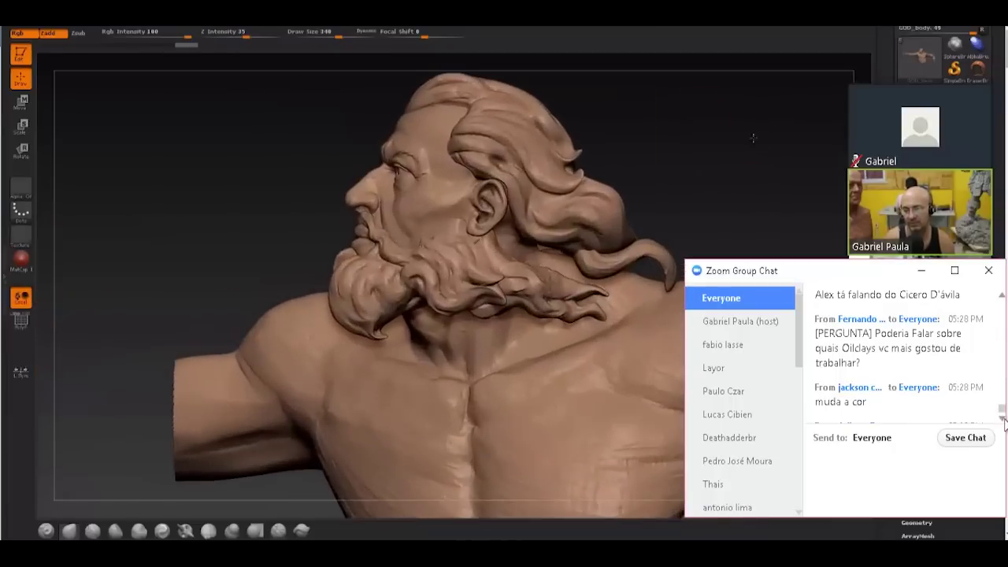
# - Scroll the Zoom chat back down to the latest messages
pyautogui.scroll(-1, 1001, 413)
pyautogui.scroll(-2, 1002, 421)
pyautogui.scroll(-1, 1003, 421)
pyautogui.scroll(-1, 1003, 421)
pyautogui.scroll(-1, 1003, 423)
pyautogui.scroll(-3, 1003, 425)
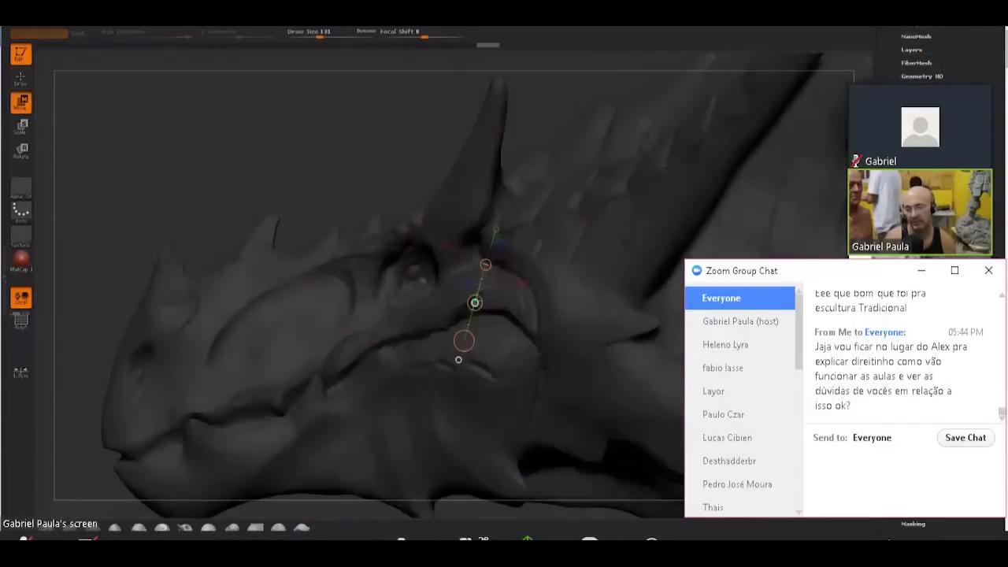